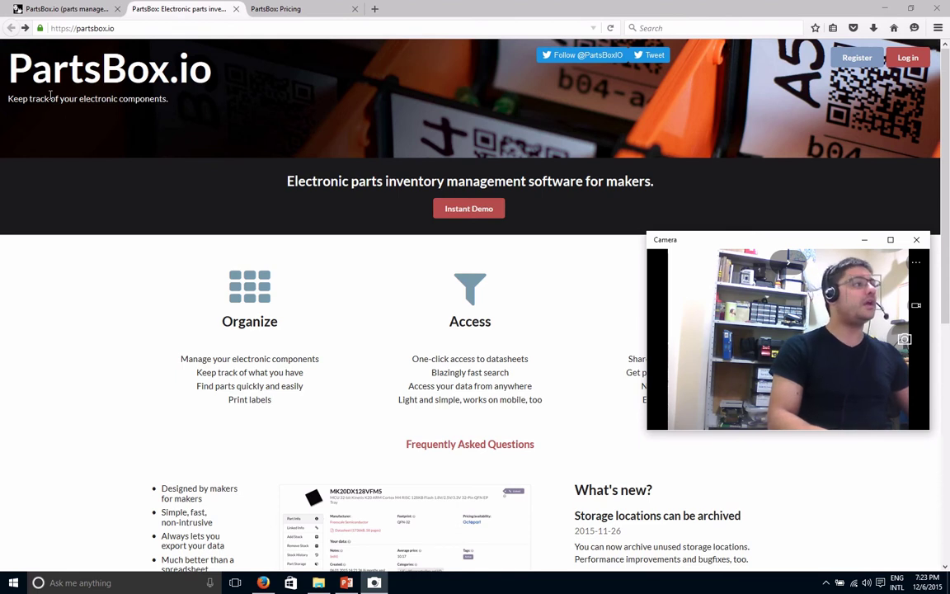
Step: Switch to the EEVblog PartsBox.io thread and scroll down to the founder's viability and hobby-plan reply
left_click(68, 9)
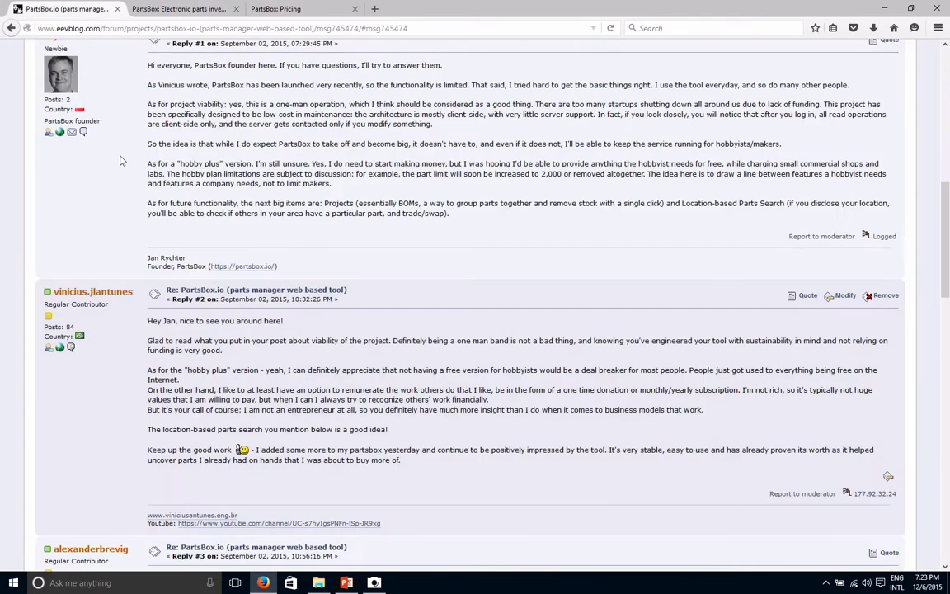
scroll(274, 202, "up", 5)
scroll(274, 202, "up", 5)
scroll(363, 379, "down", 3)
scroll(368, 388, "down", 2)
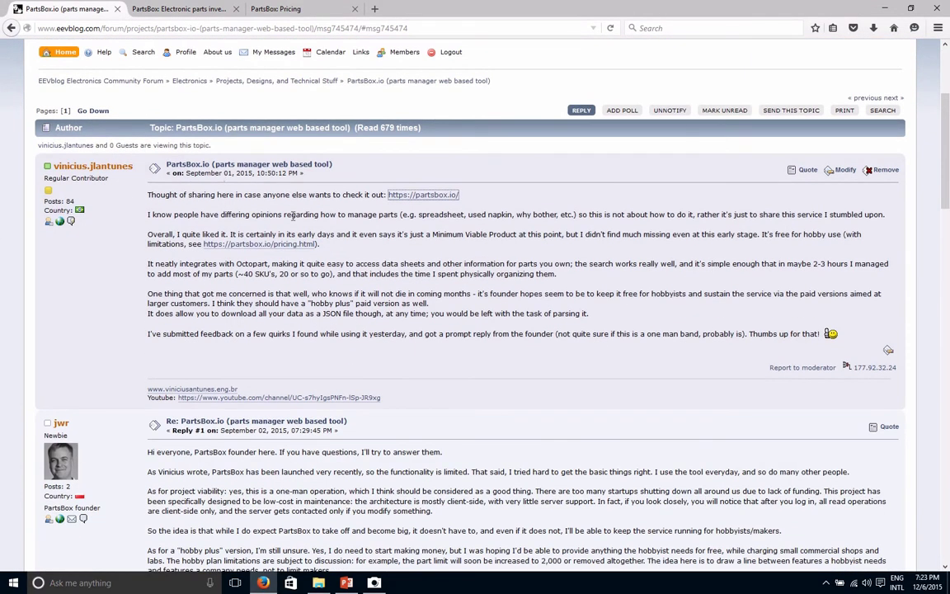
scroll(310, 368, "down", 3)
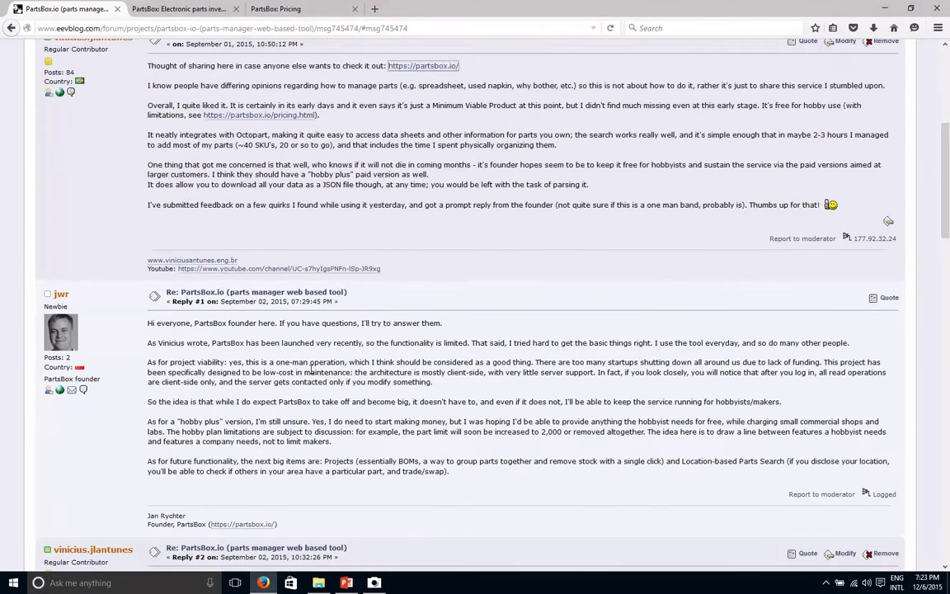
scroll(140, 490, "down", 2)
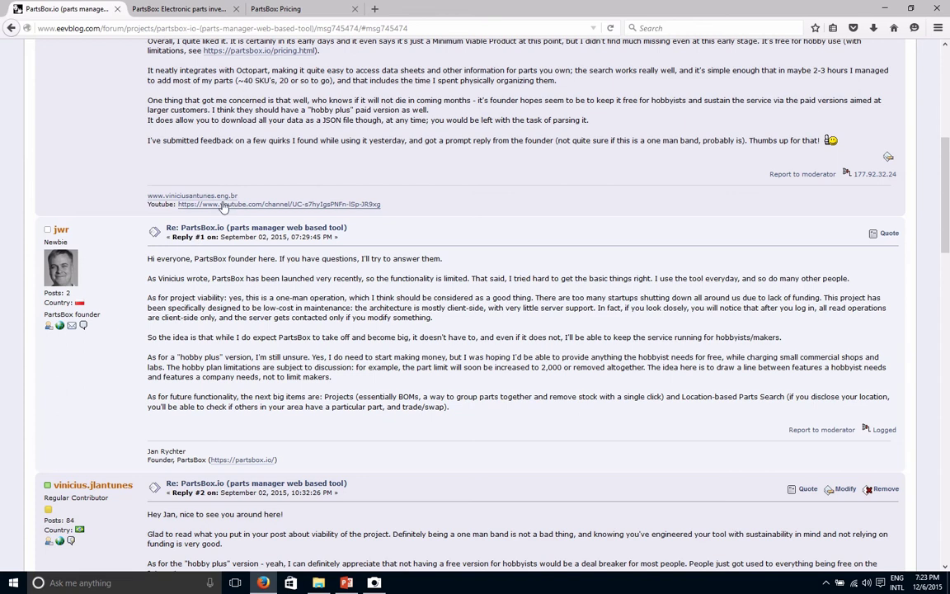
Step: Go from the PartsBox.io homepage to the pricing plans page
left_click(181, 9)
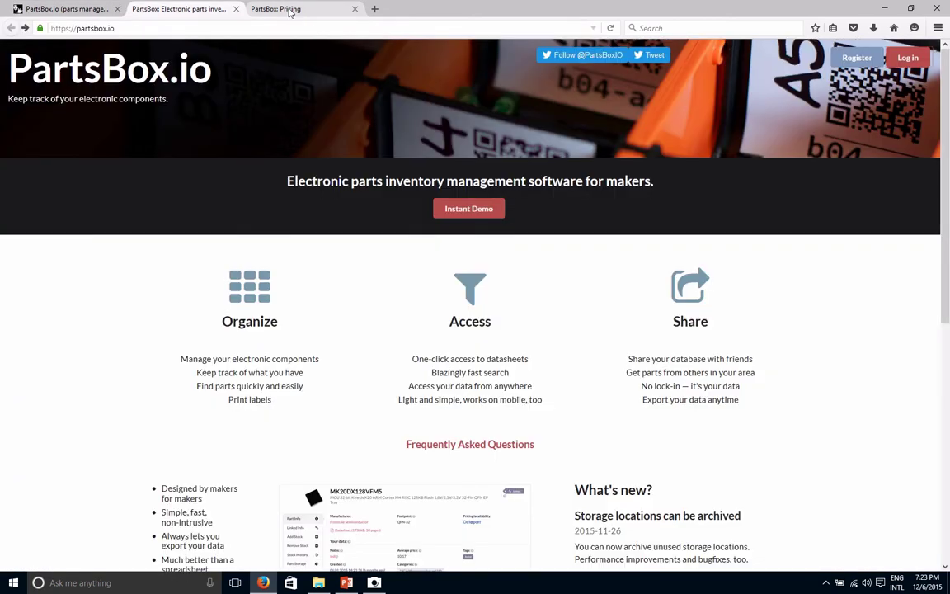
left_click(290, 18)
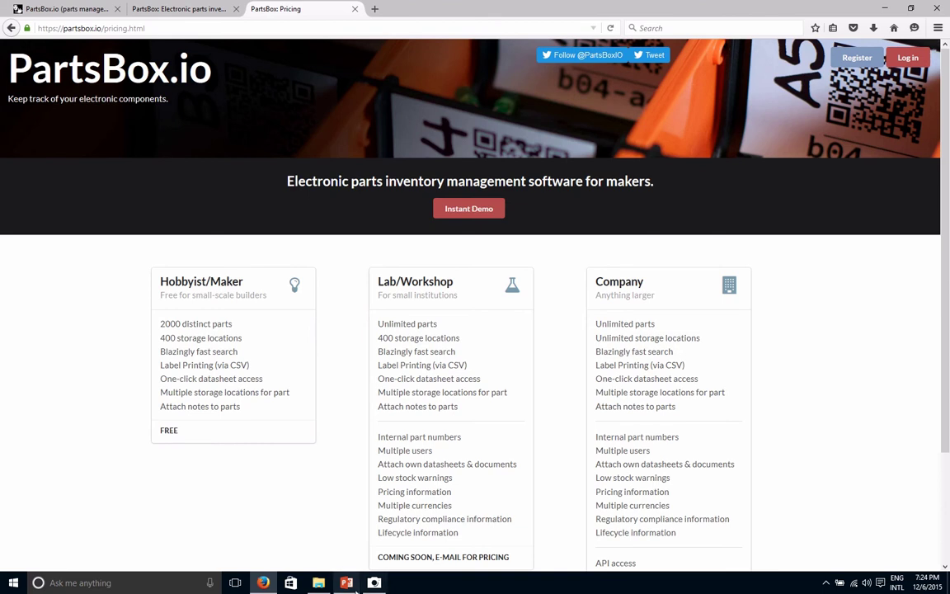
key("alt+Tab")
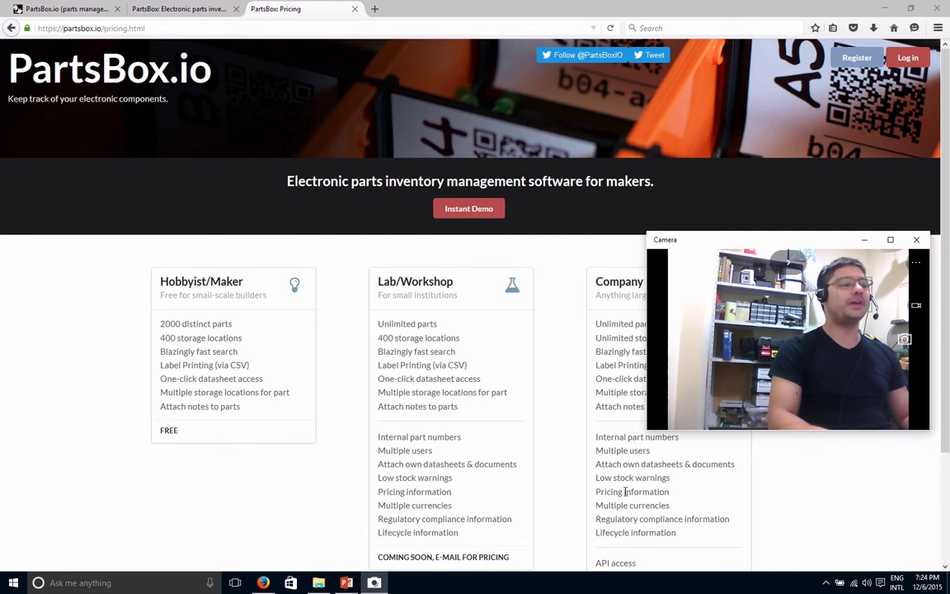
scroll(627, 494, "down", 3)
Step: Highlight the Lab/Workshop extras and the Company plan's features, including API access and below
left_click_drag(748, 239, 776, 46)
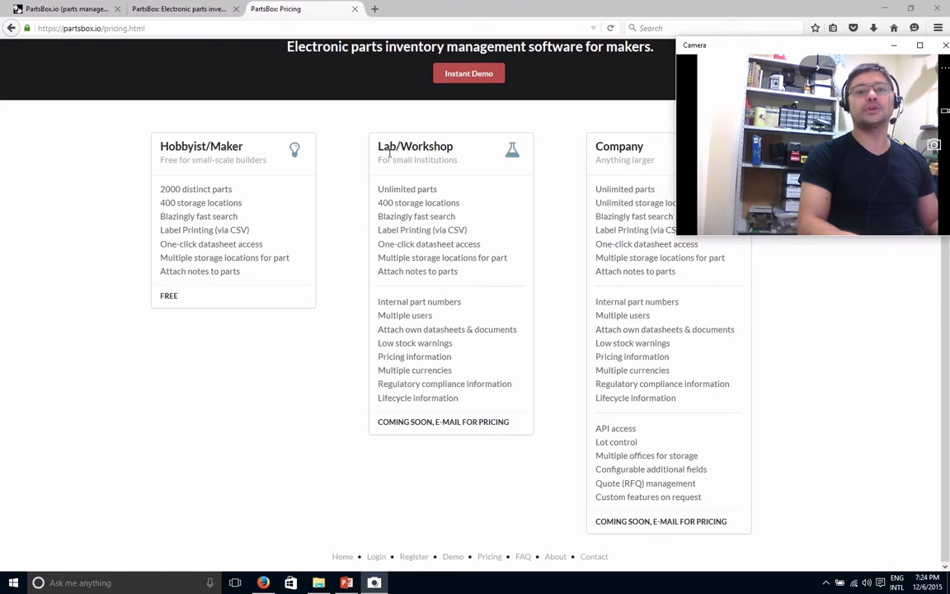
left_click_drag(379, 301, 461, 403)
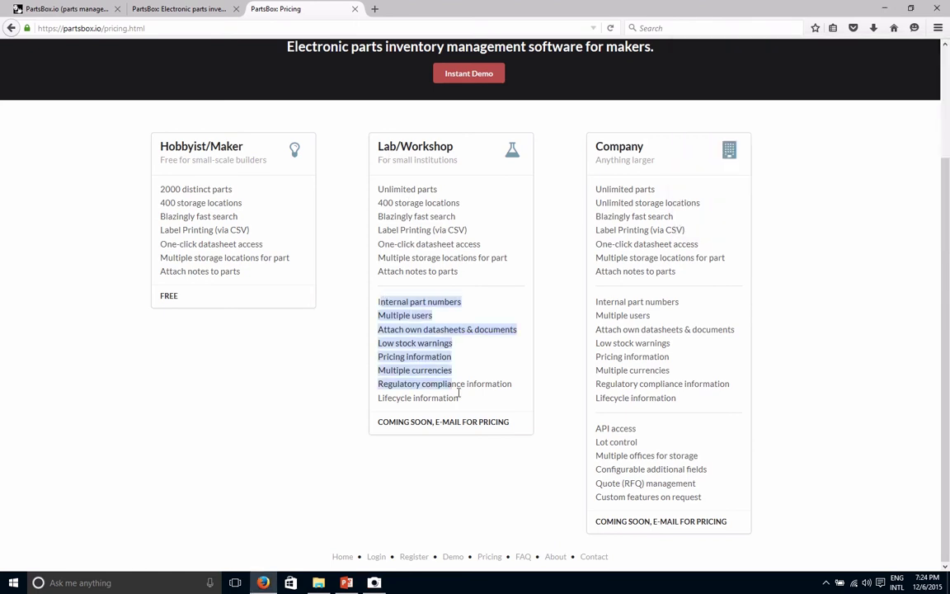
left_click(627, 164)
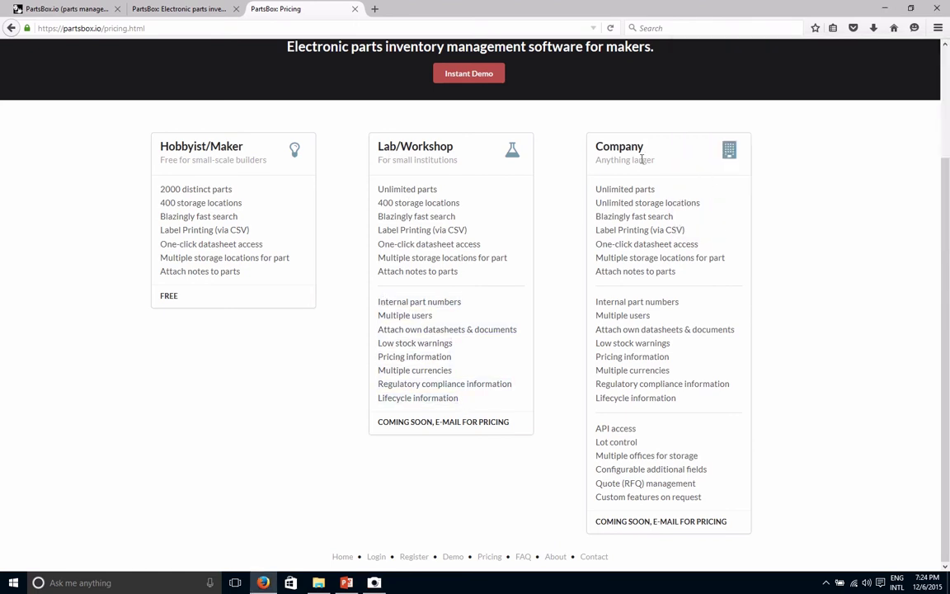
left_click_drag(598, 303, 683, 409)
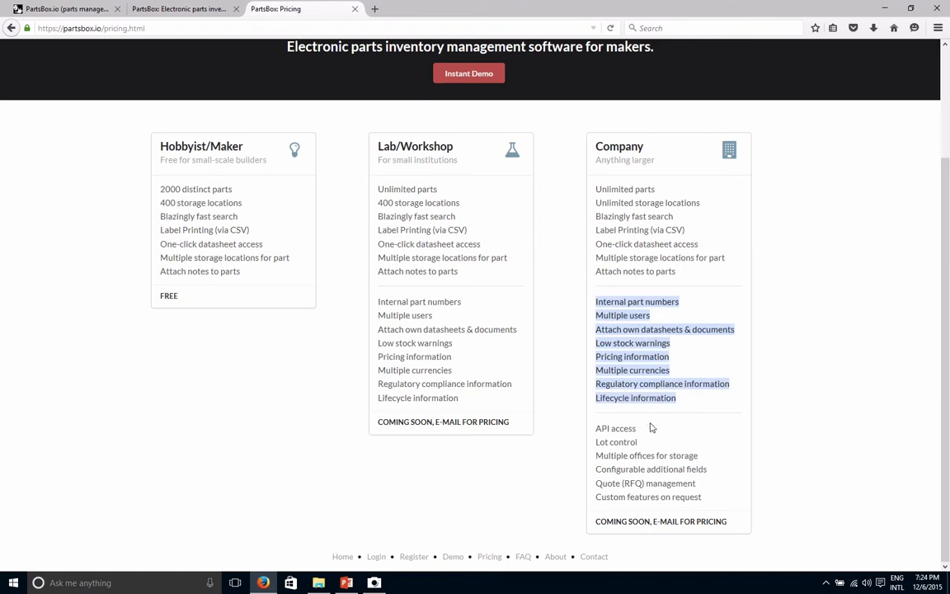
left_click_drag(594, 433, 671, 497)
left_click(644, 460)
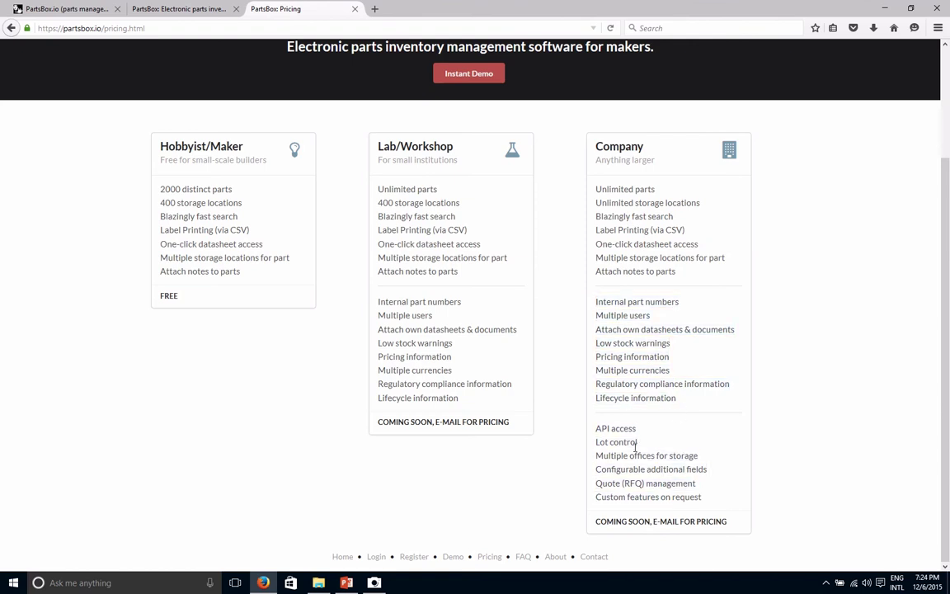
key("alt+Tab")
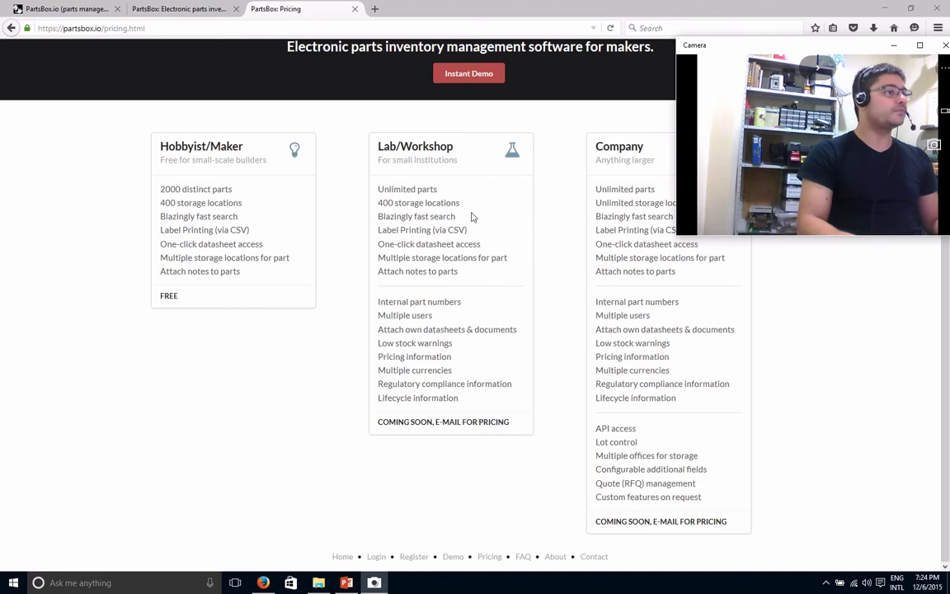
scroll(404, 250, "up", 3)
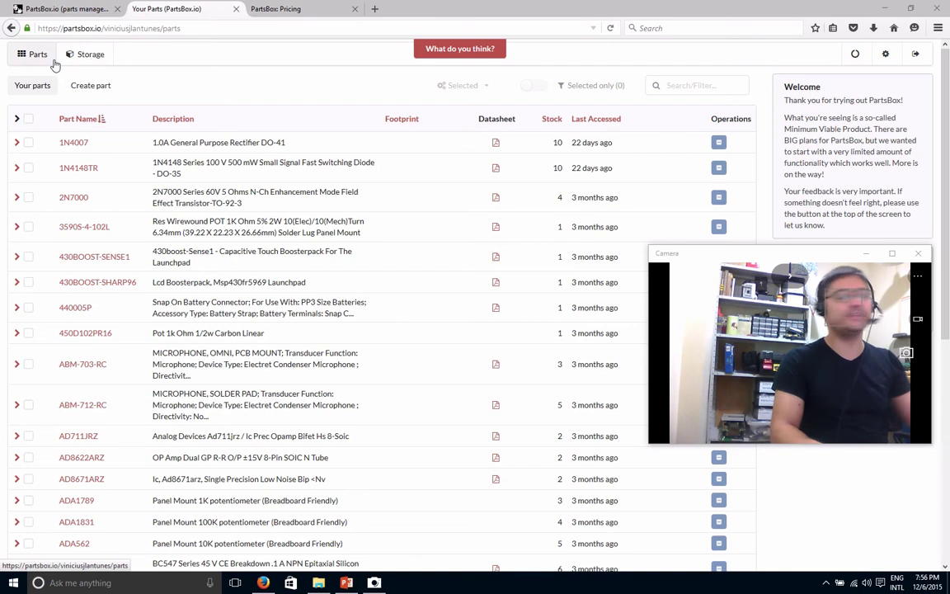
Step: Show the Storage Locations page with DEVKITS, Gaveteiro 1 / A1, SMD's box and their part counts
left_click(72, 57)
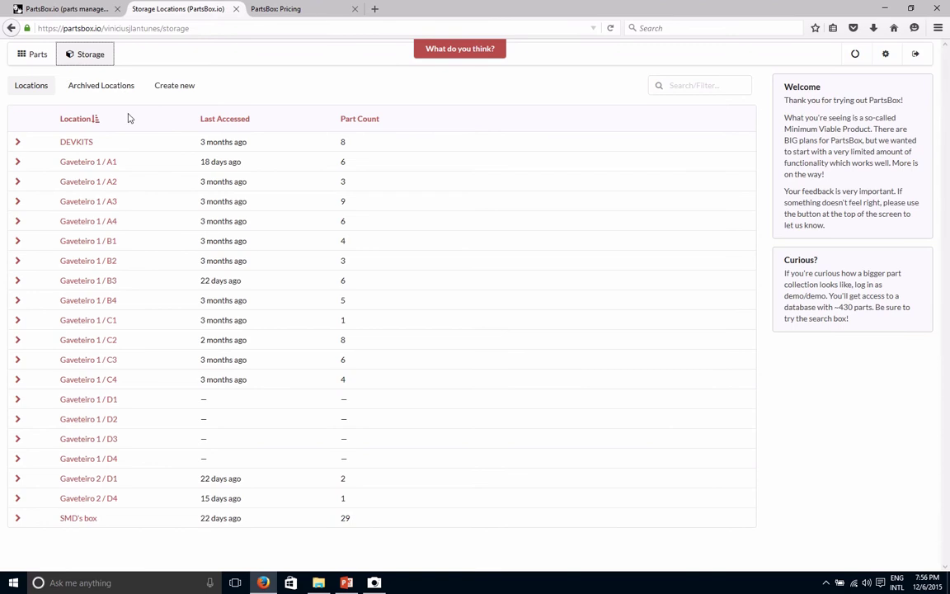
Step: Start creating a new storage location, leaving the location name field empty
left_click(373, 582)
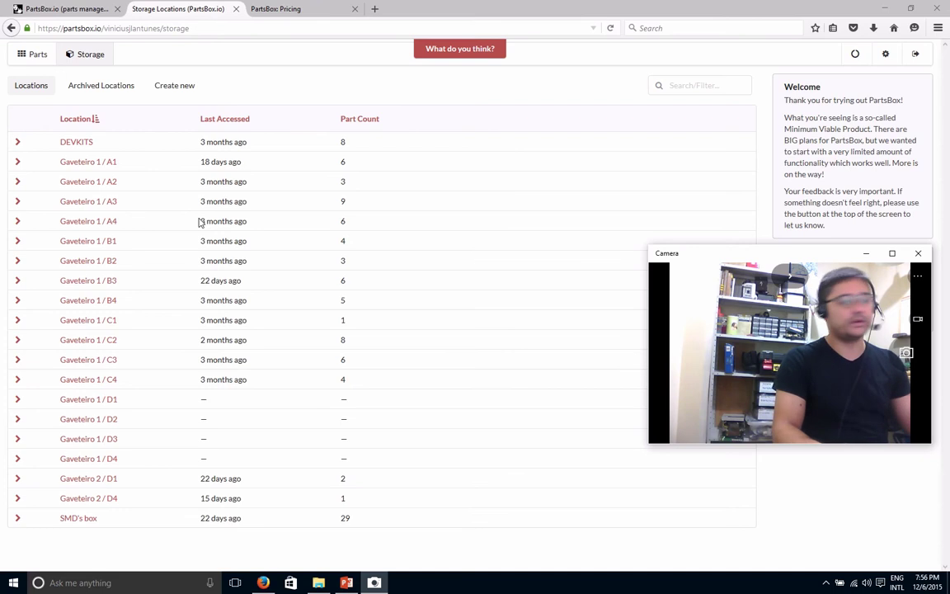
left_click(169, 89)
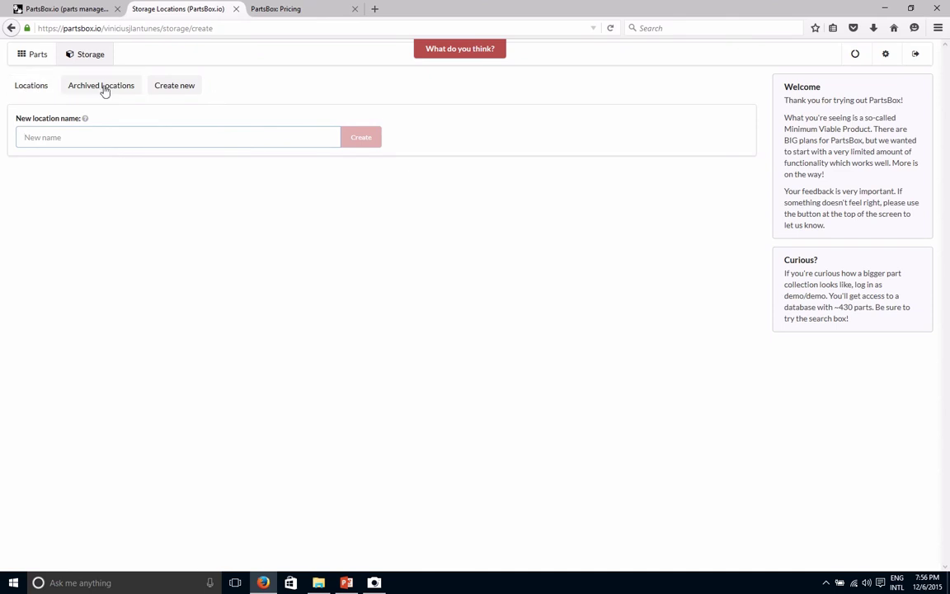
Step: View the archived locations, holding only TEMP LOCATION, then return to the active locations list
left_click(32, 91)
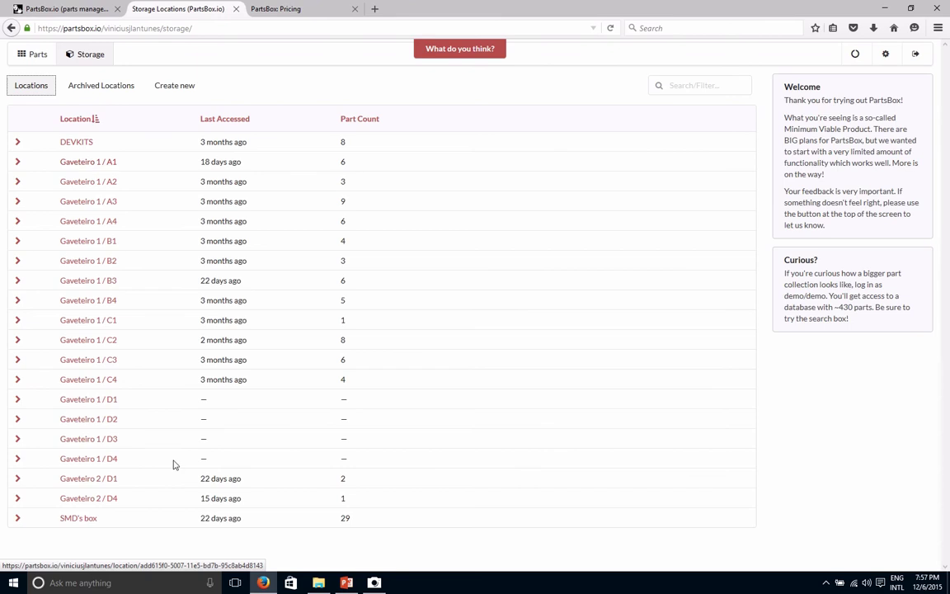
left_click(373, 582)
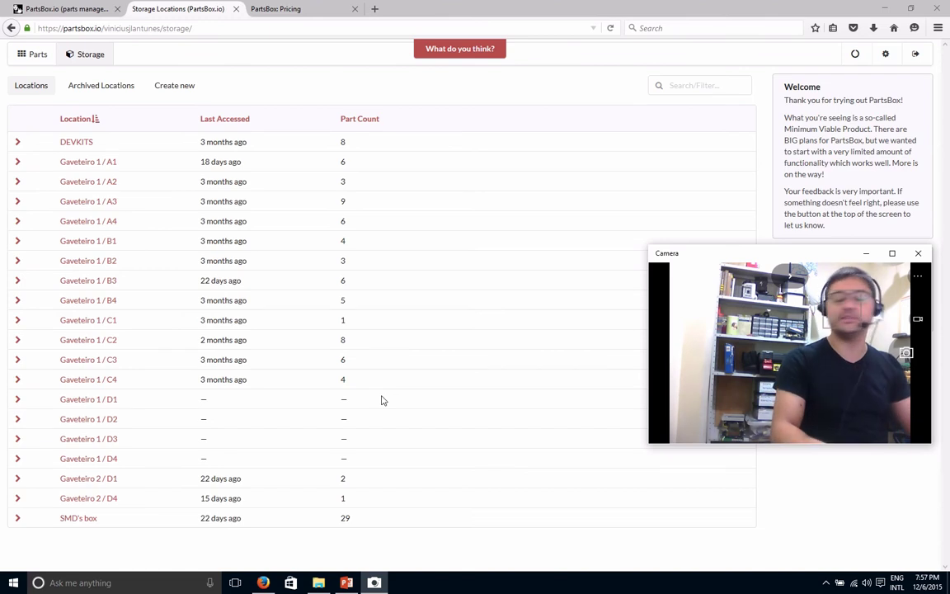
left_click(116, 87)
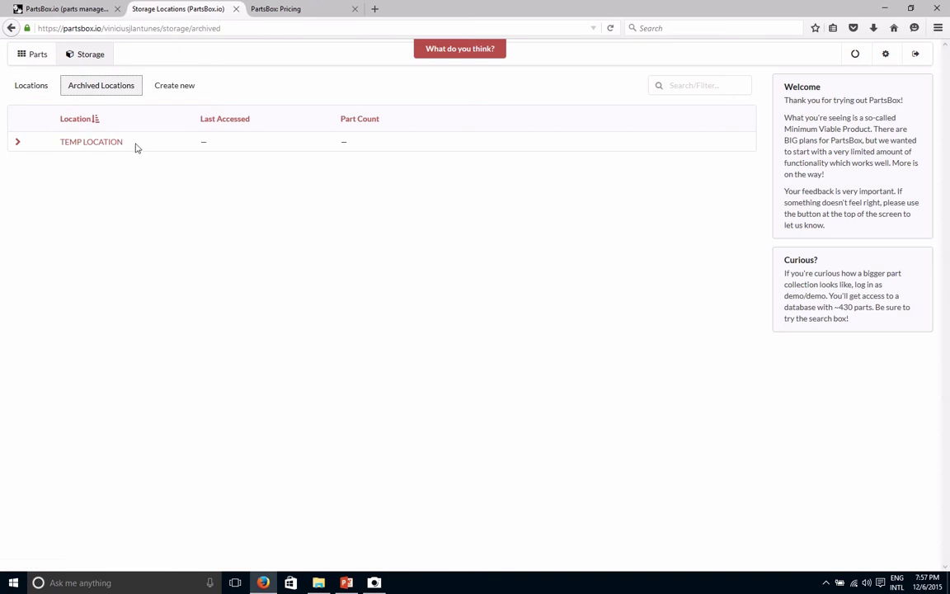
left_click(375, 582)
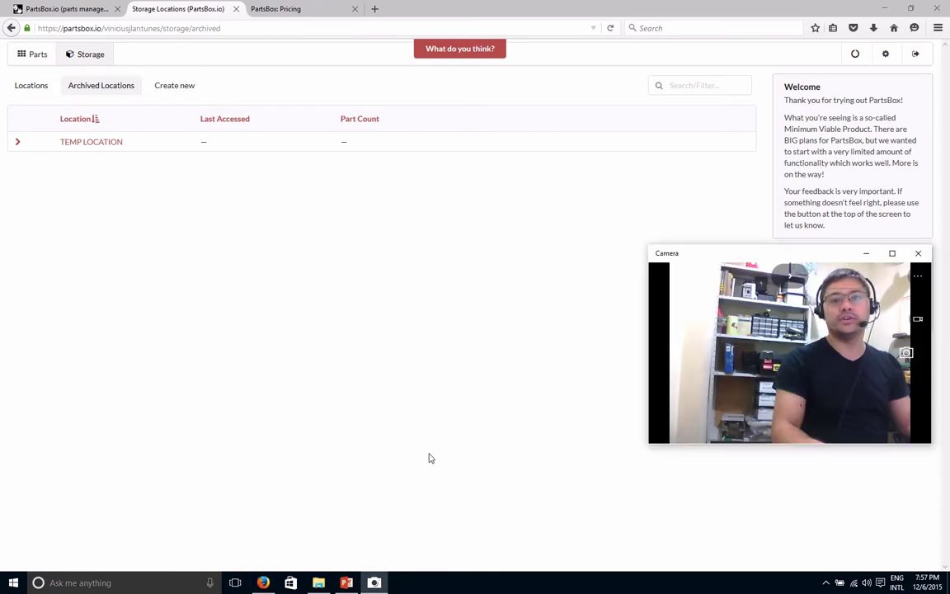
left_click(43, 87)
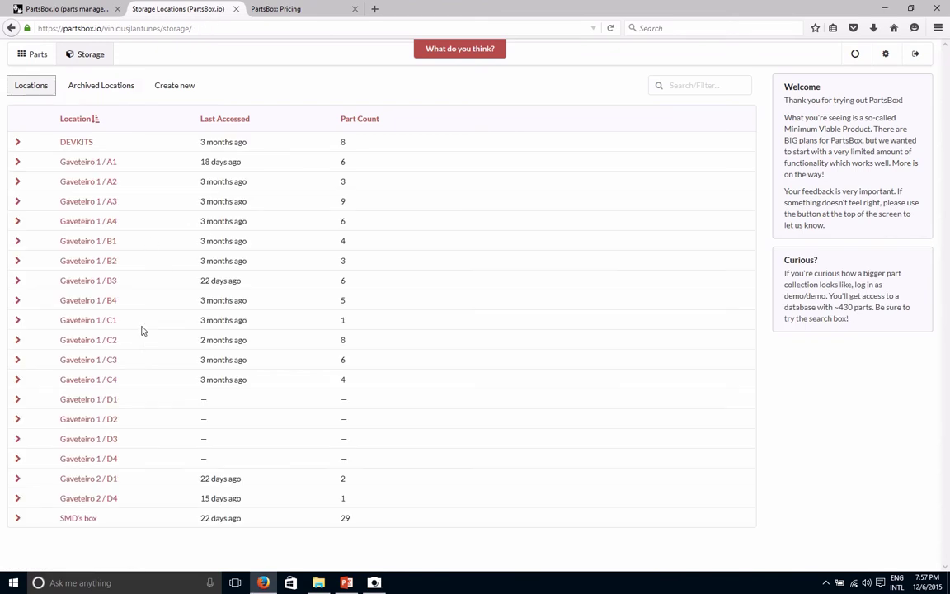
key("alt+Tab")
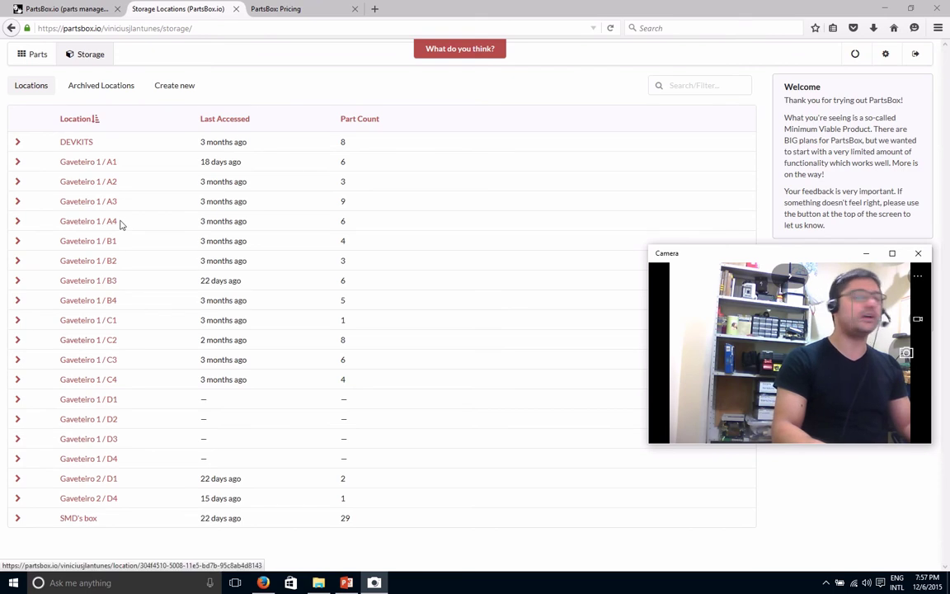
left_click(85, 163)
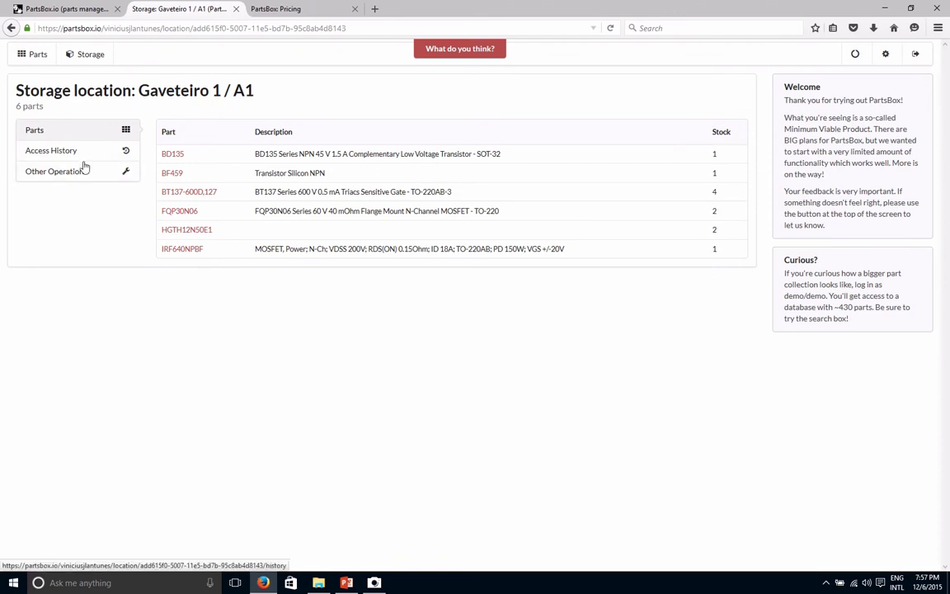
left_click(86, 196)
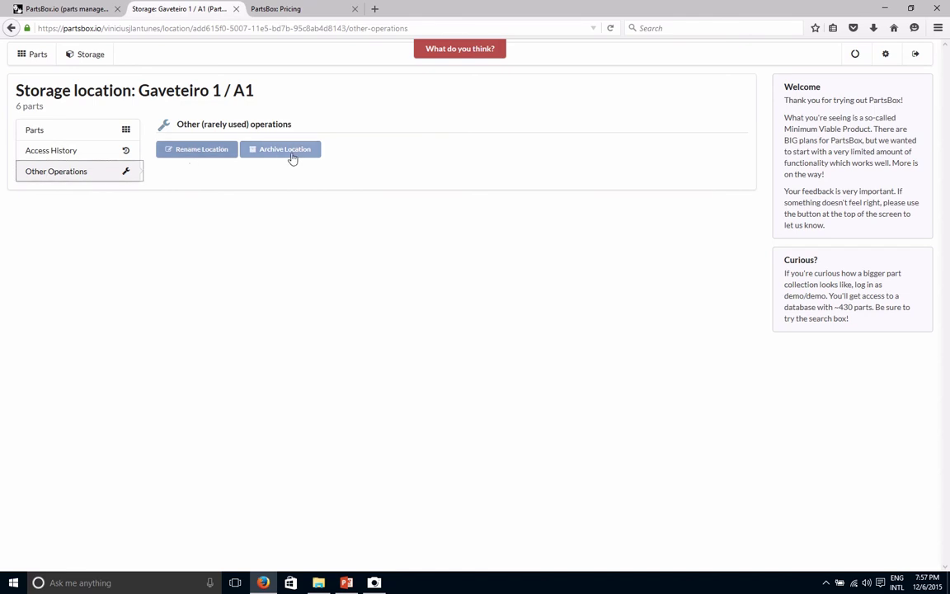
left_click(11, 28)
left_click(11, 28)
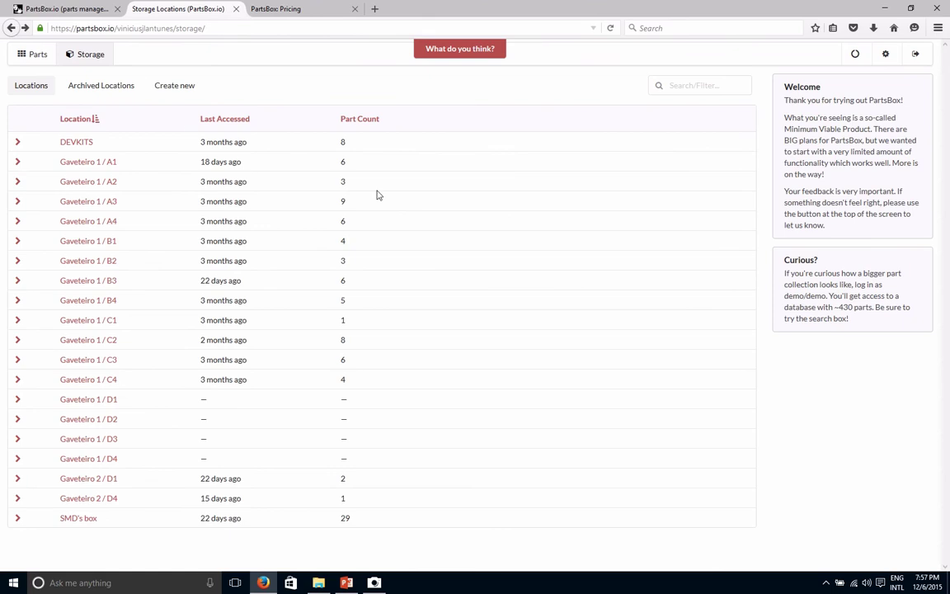
left_click(373, 582)
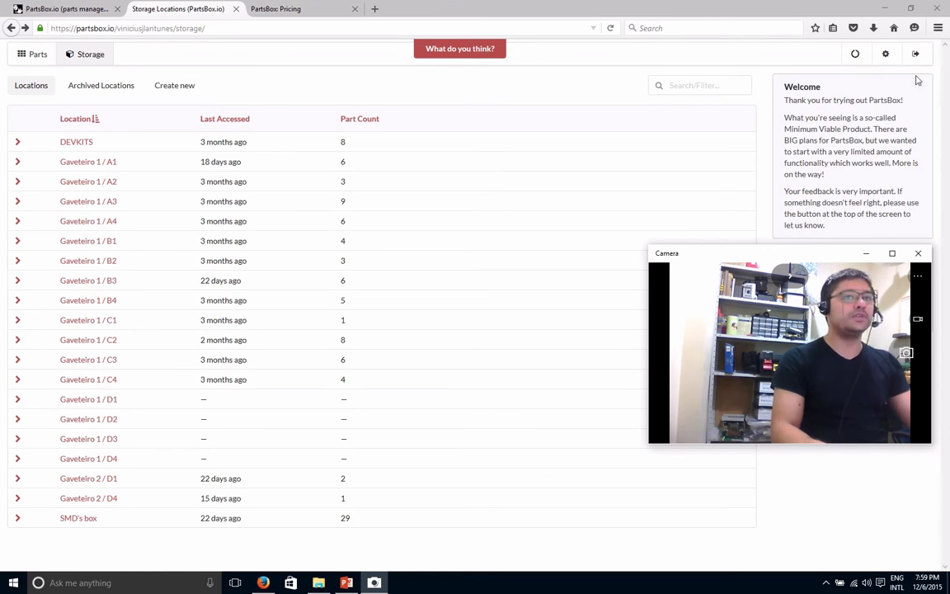
Step: Show Settings with password change, JSON export, PartKeepr XML import and data deletion options
left_click(886, 54)
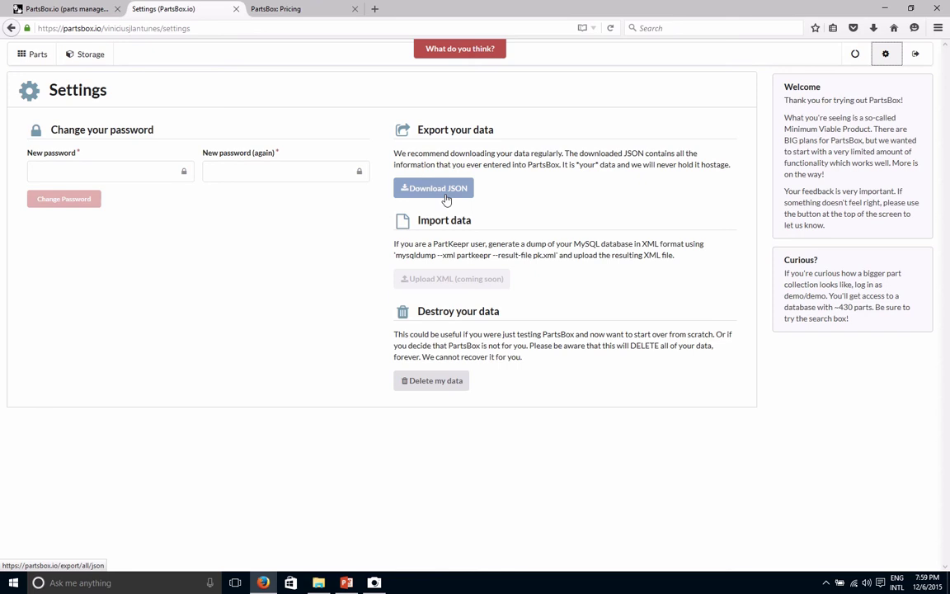
left_click(373, 582)
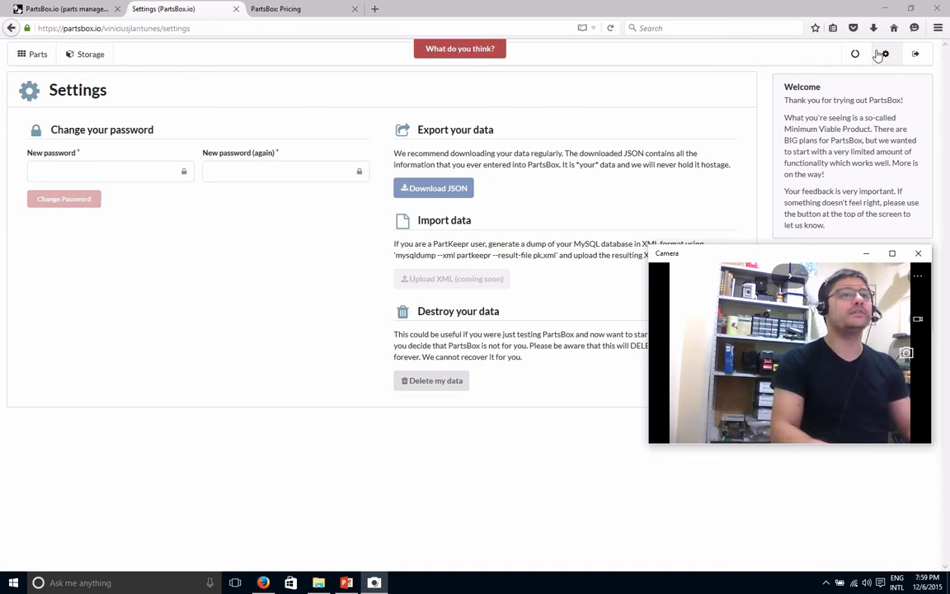
Step: Go to the parts list and select all parts, then deselect them again
left_click(36, 54)
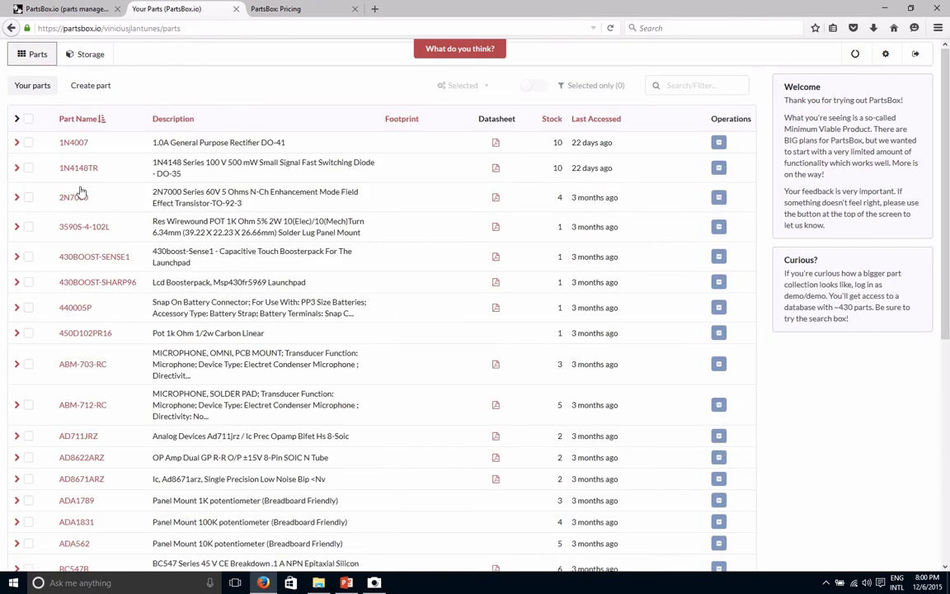
key("alt+Tab")
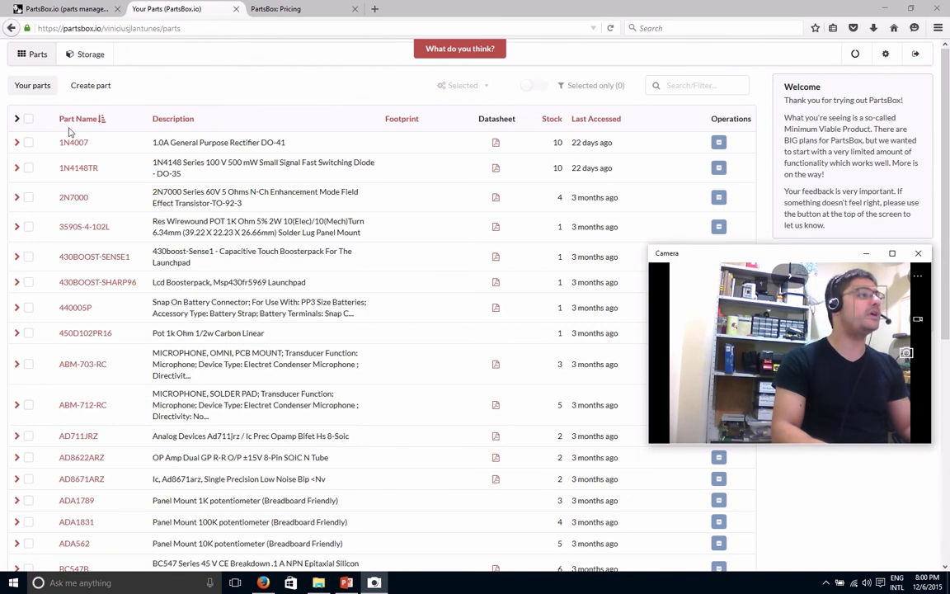
key("alt+Tab")
left_click(28, 120)
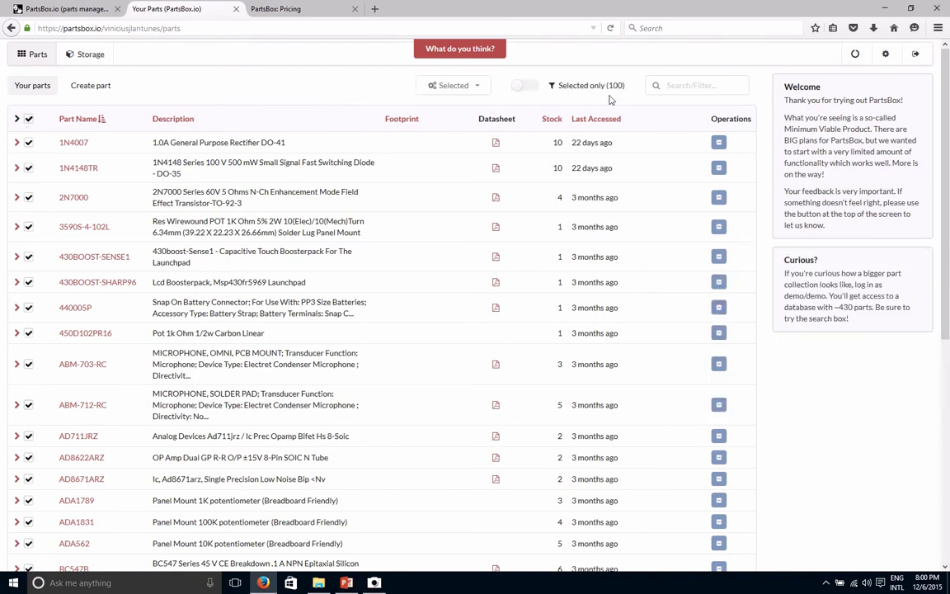
left_click(28, 120)
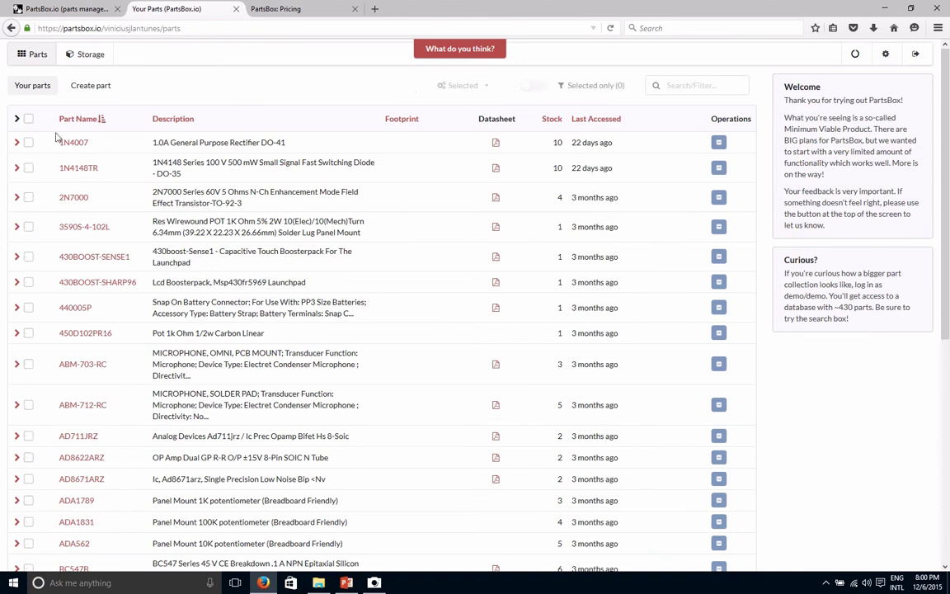
key("alt+Tab")
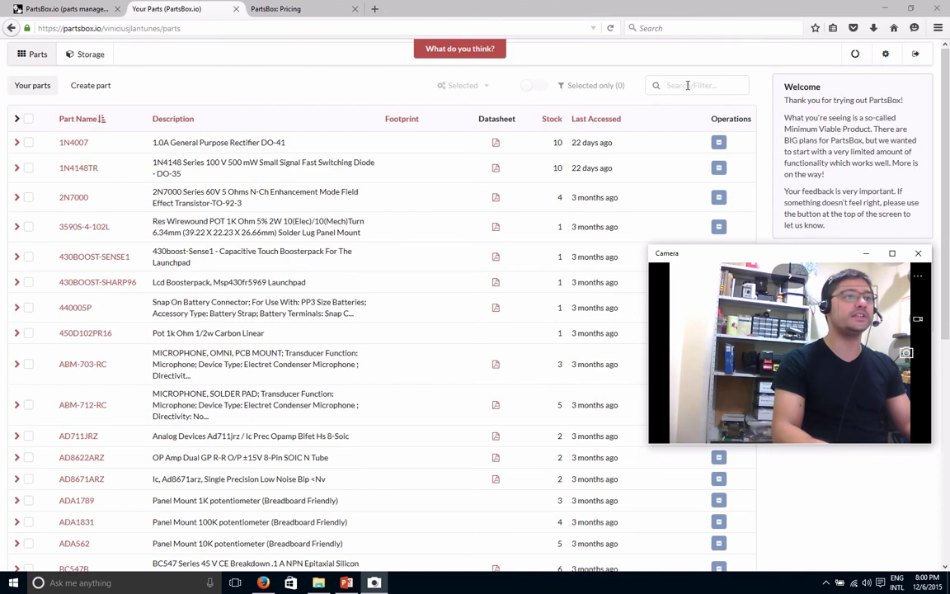
Step: Start a new part and search Octopart for the part name '1N400'
left_click(89, 85)
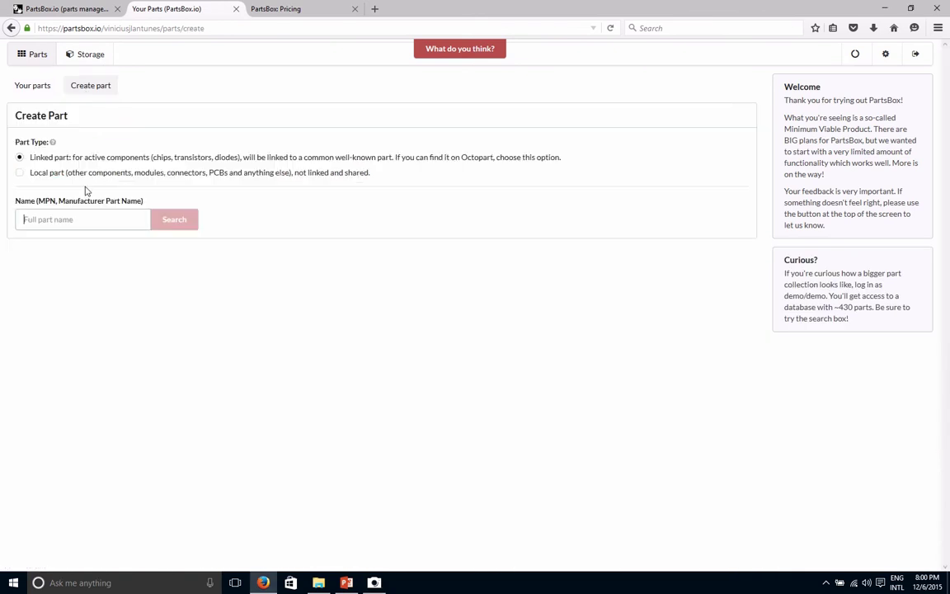
key("alt")
key("alt+Tab")
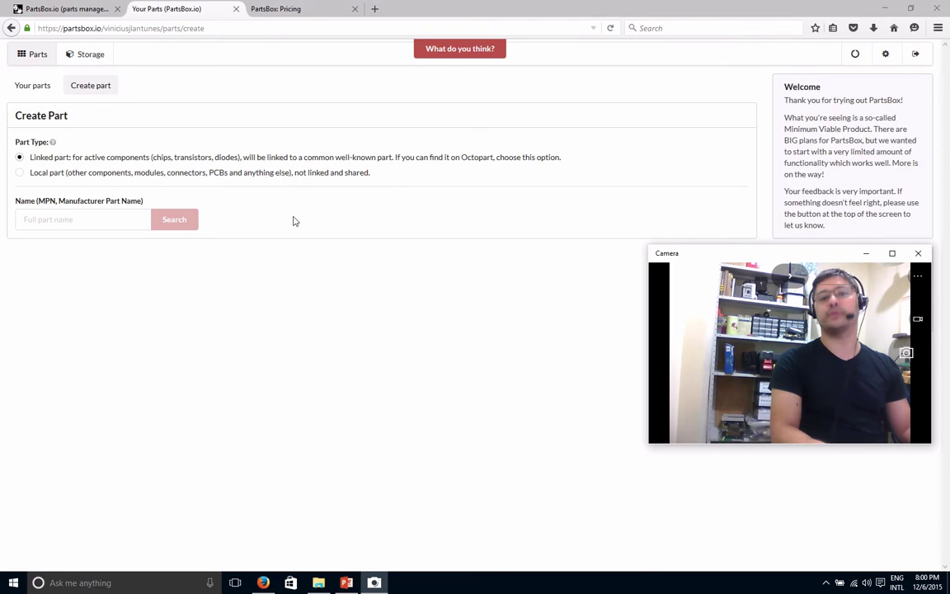
left_click(66, 219)
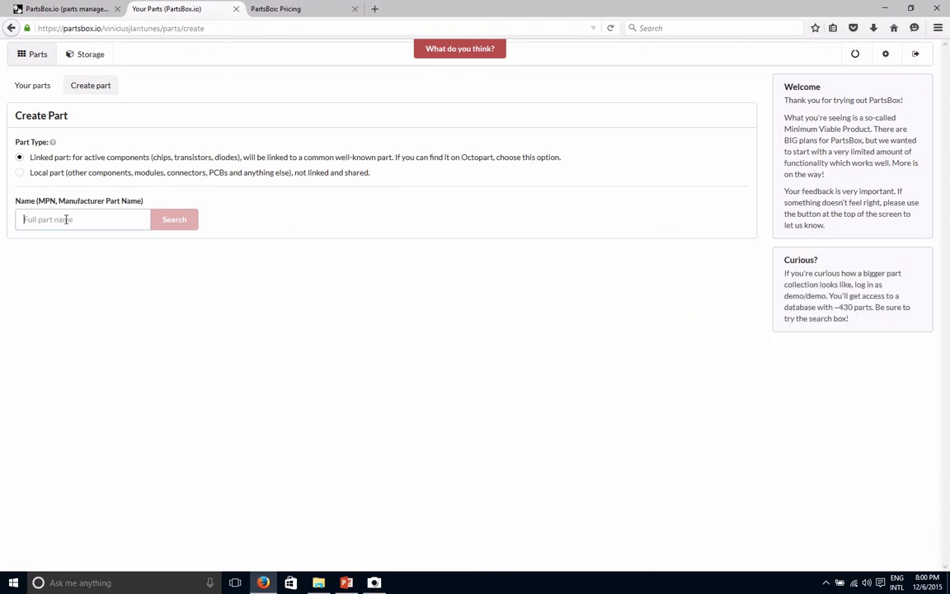
type("1N4007")
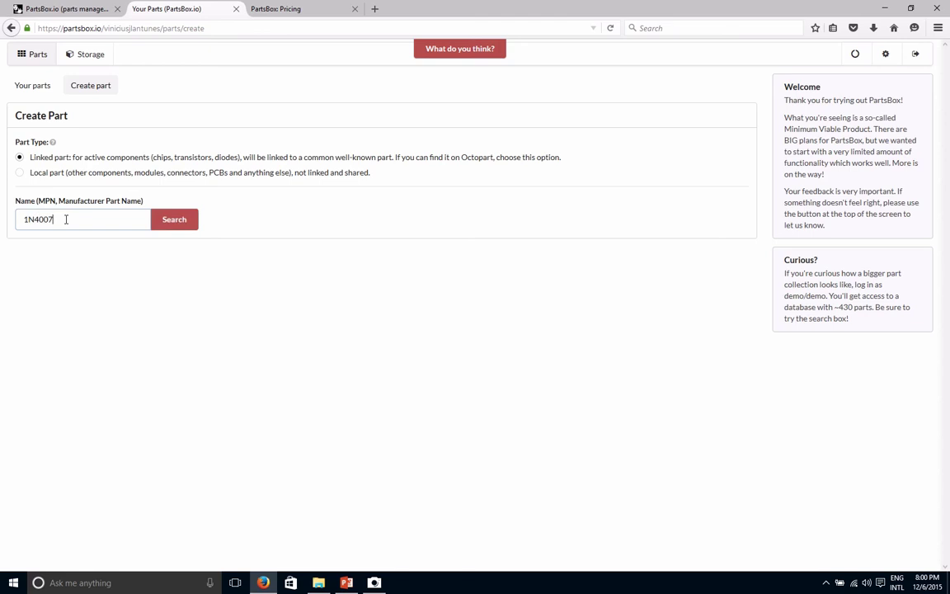
key("Return")
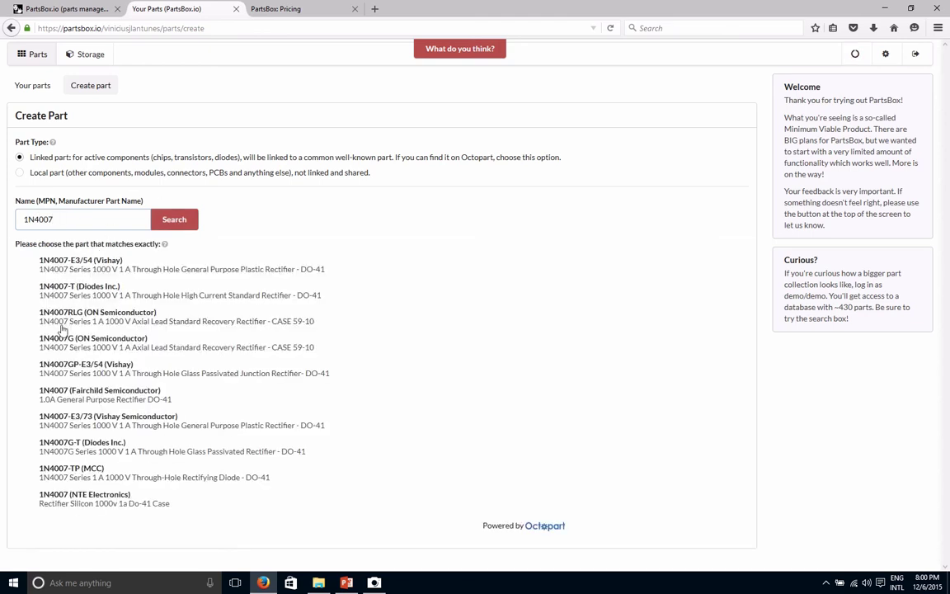
key("alt+Tab")
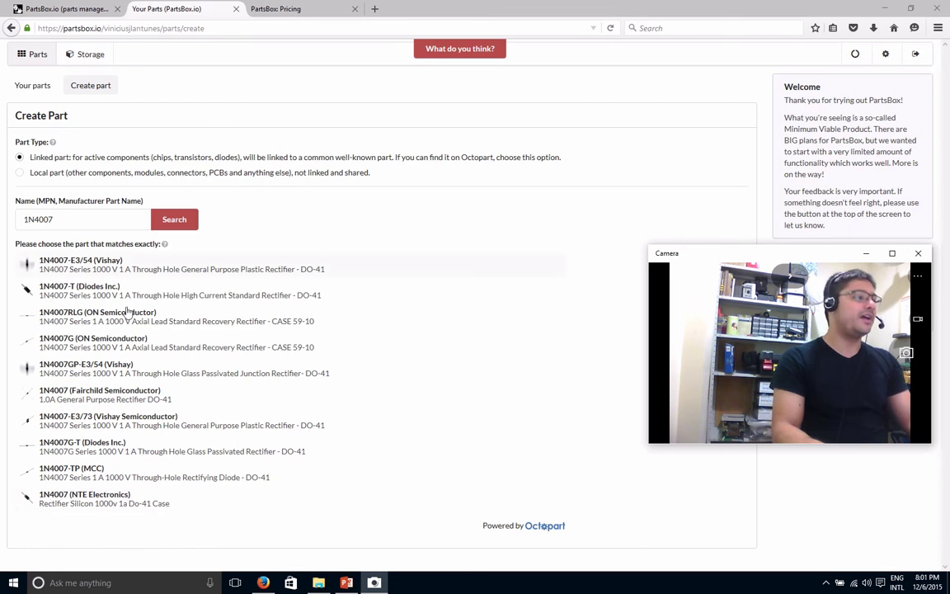
Step: Retry the name search with '+FAIRCHILD', then search again for 1N4007 matches
left_click(68, 223)
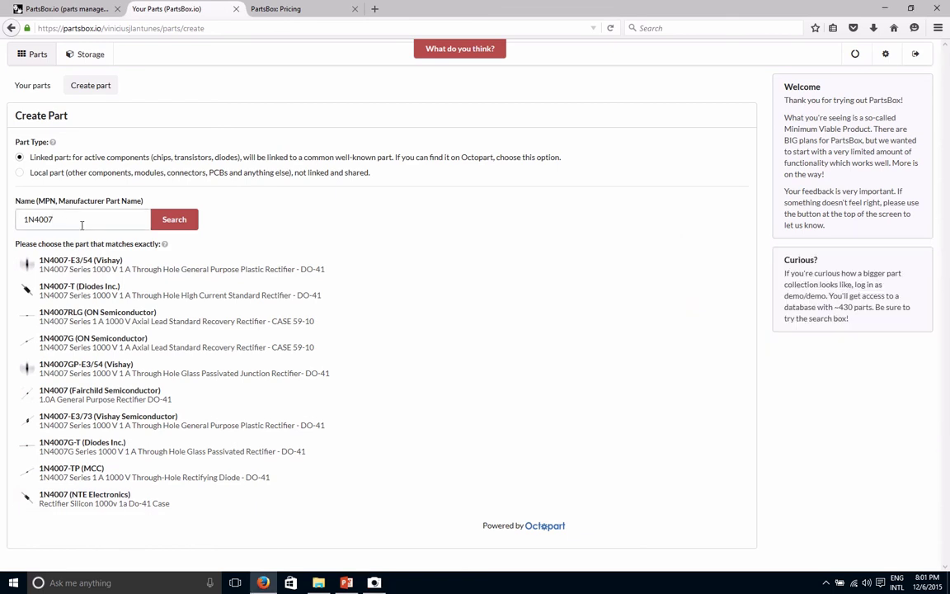
key("alt+Tab")
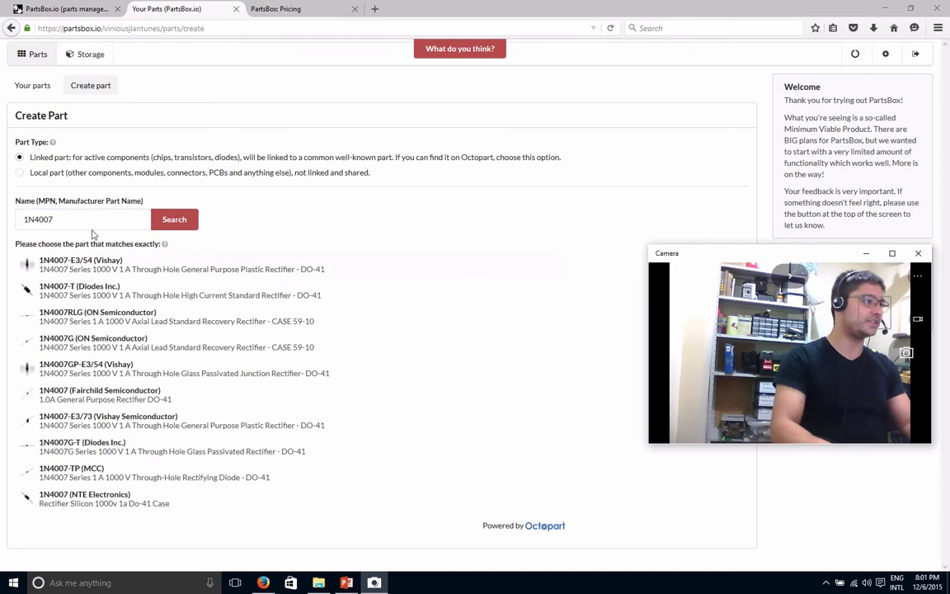
left_click(95, 223)
type("+FAIRC")
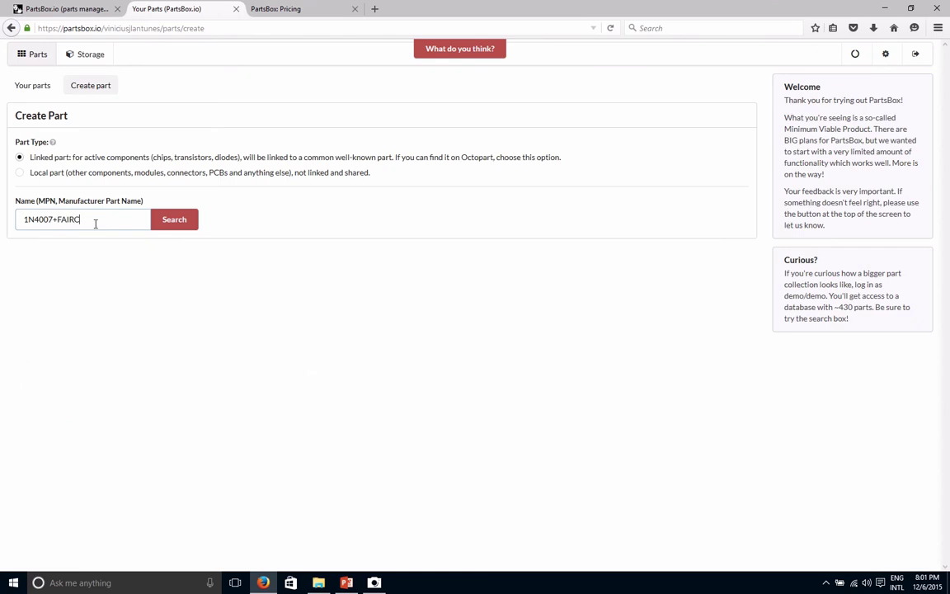
type("HILD")
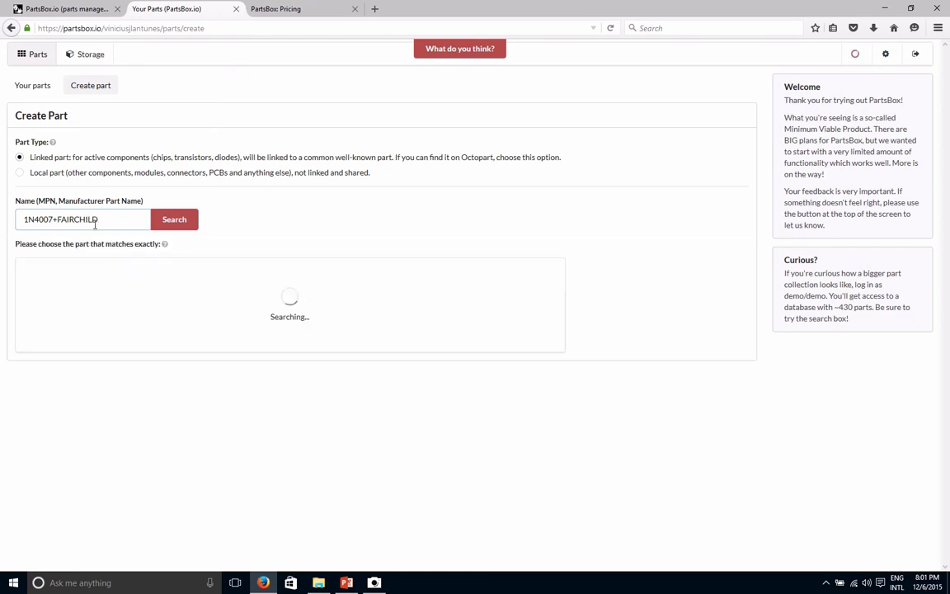
key("BackSpace")
key("BackSpace")
key("BackSpace")
key("BackSpace")
key("BackSpace")
key("BackSpace")
key("BackSpace")
key("BackSpace")
key("BackSpace")
key("BackSpace")
key("BackSpace")
key("BackSpace")
key("BackSpace")
key("BackSpace")
key("BackSpace")
key("BackSpace")
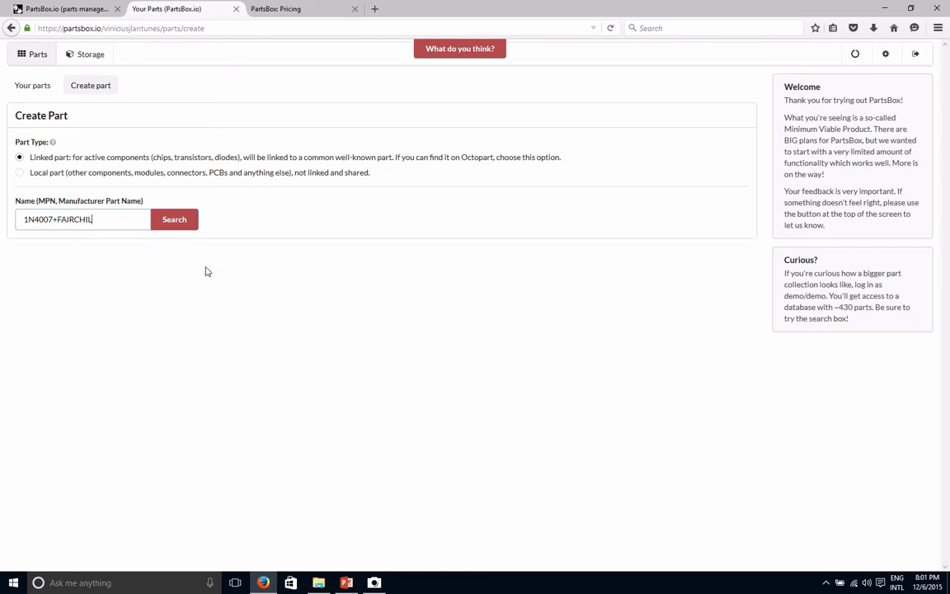
type("1N4007")
key("Return")
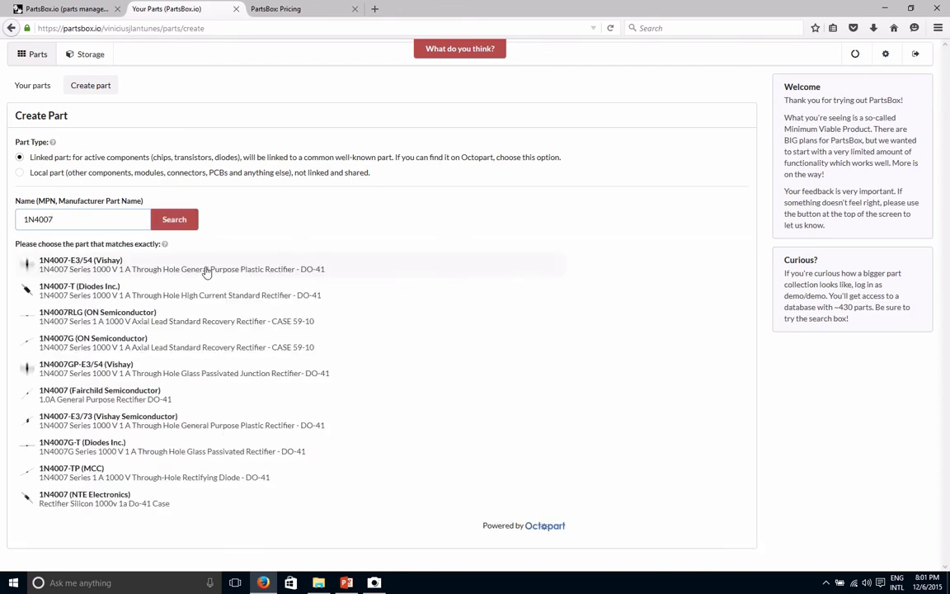
key("alt+Tab")
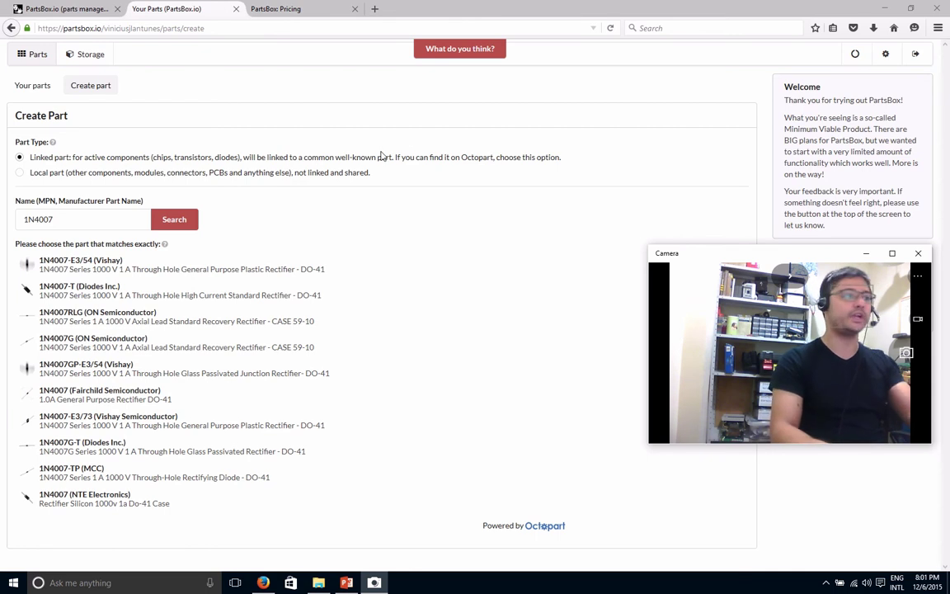
double_click(24, 220)
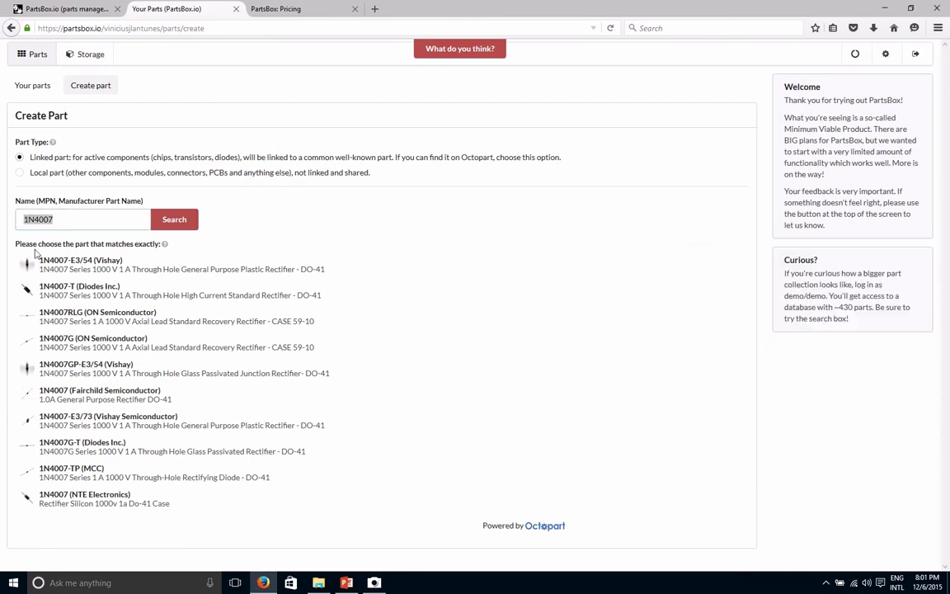
key("alt+Tab")
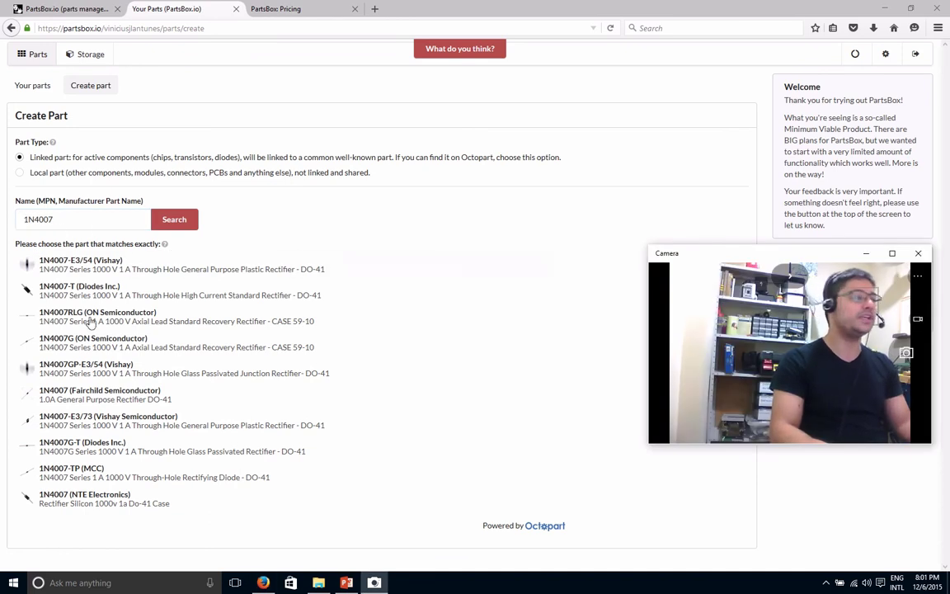
key("alt+Tab")
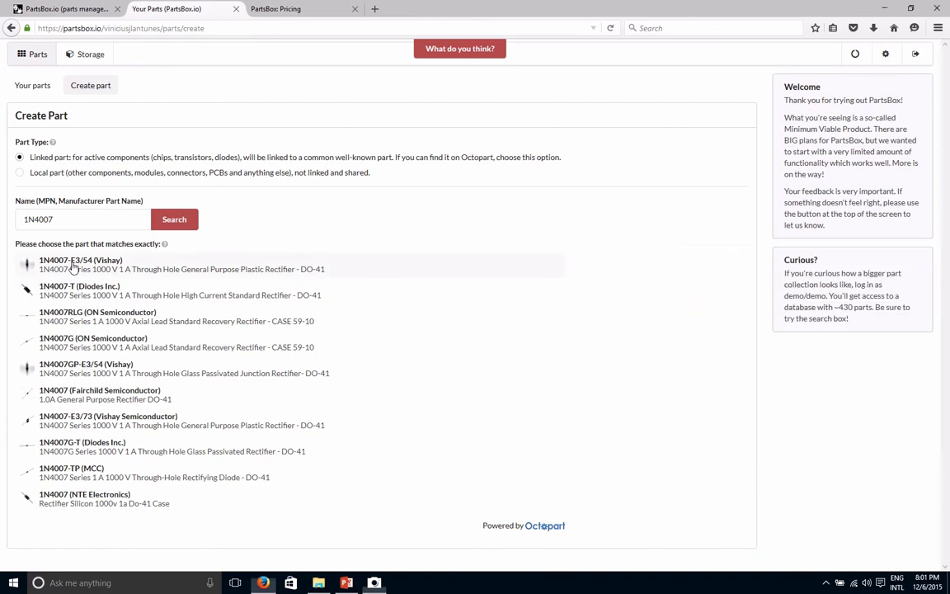
Step: Create the part from the 1N4007-E3/54 Vishay match, with its datasheet and no stock
left_click(50, 263)
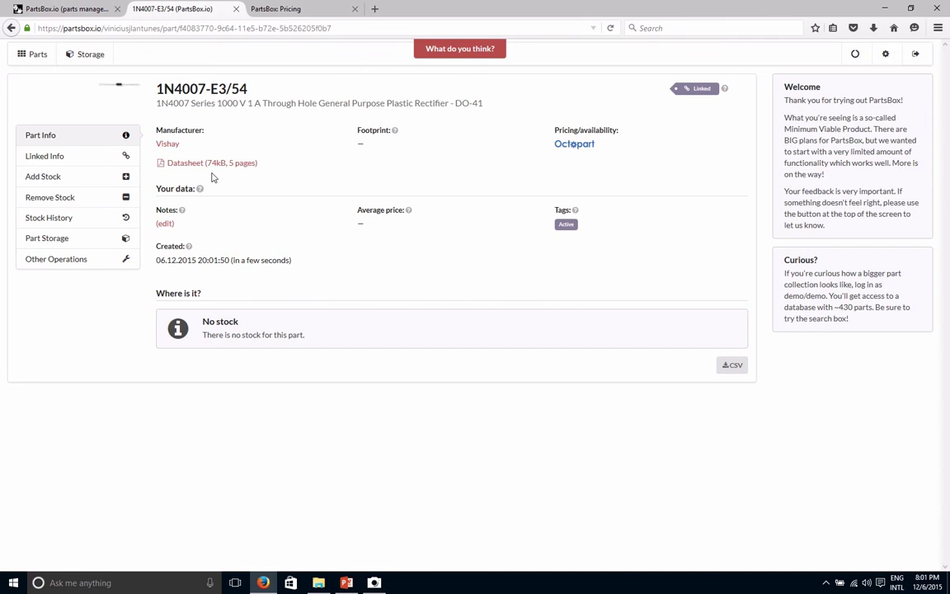
key("alt+Tab")
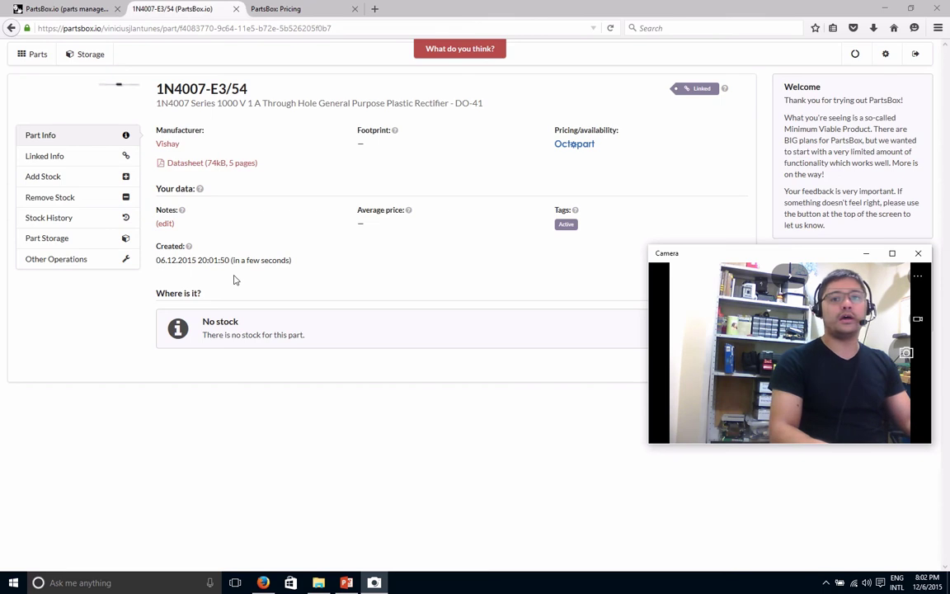
left_click(106, 175)
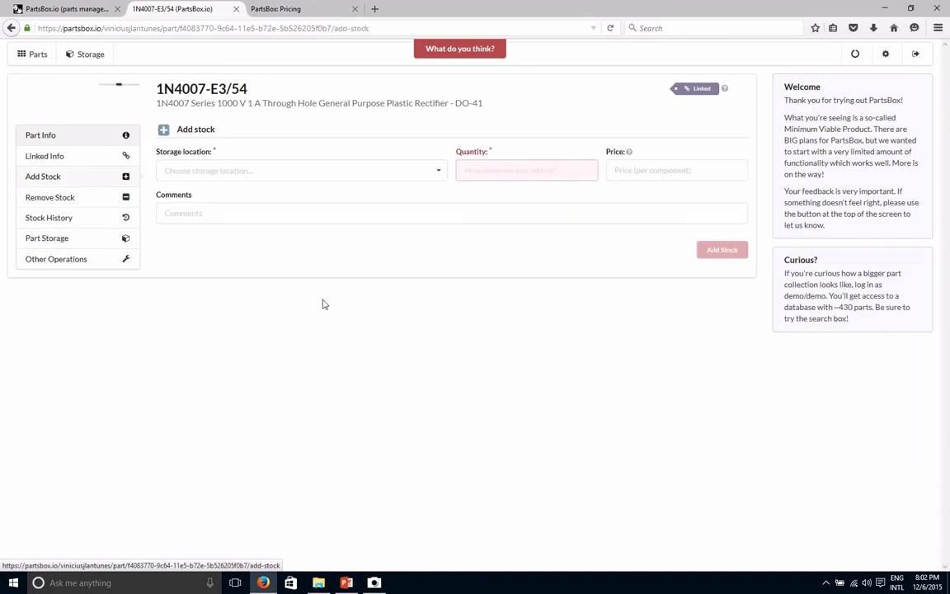
left_click(259, 172)
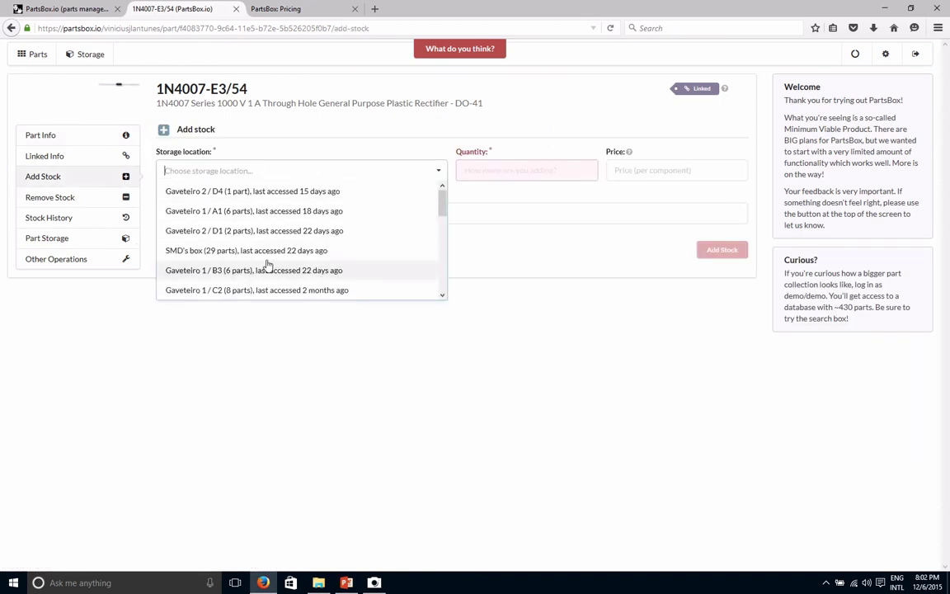
left_click(512, 174)
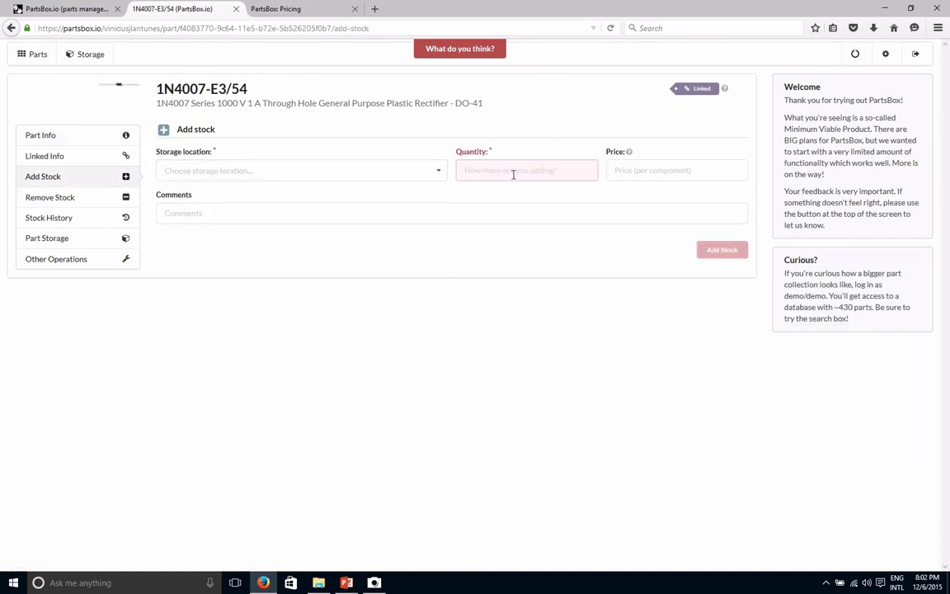
left_click(649, 168)
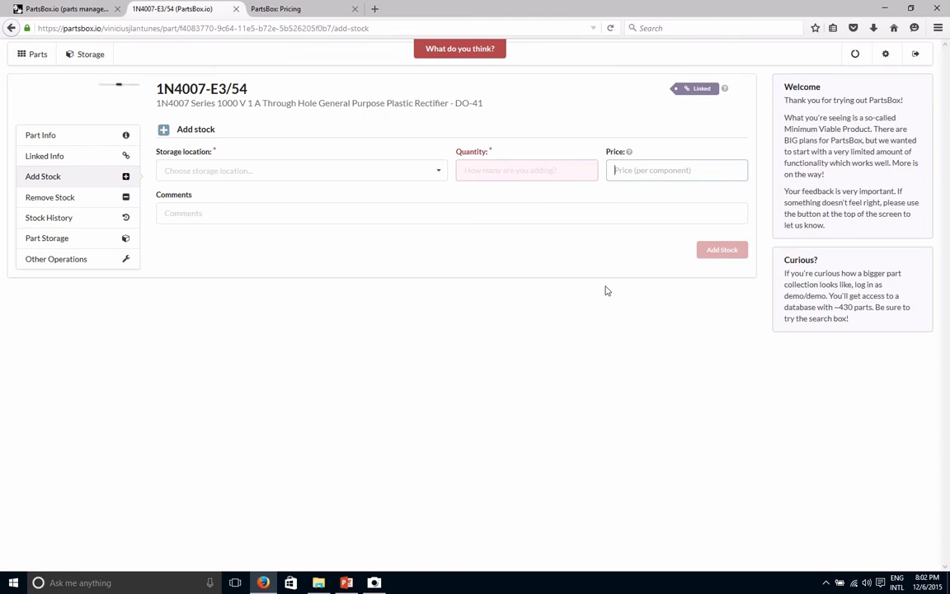
key("alt+Tab")
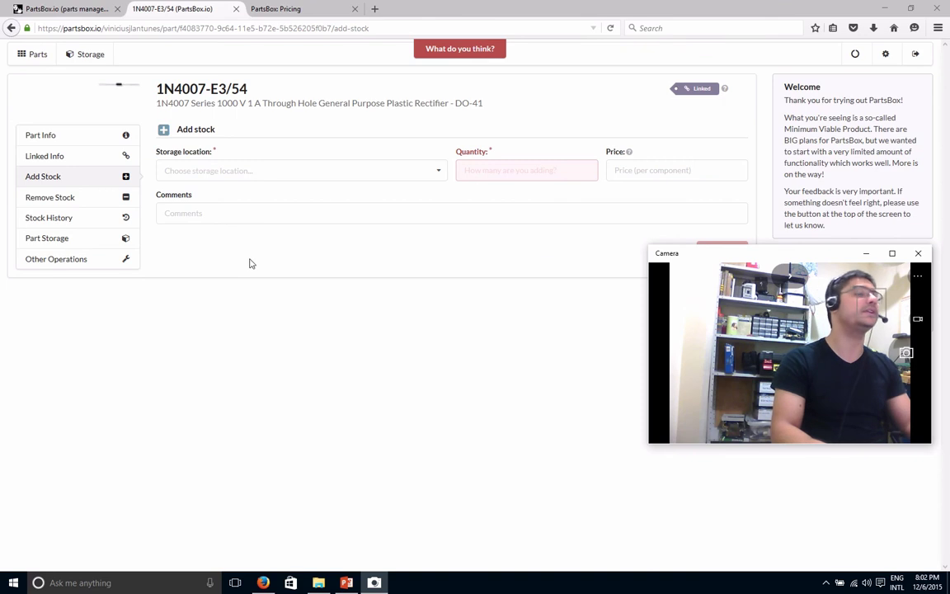
Step: Under Other Operations, request deletion of part 1N4007-E3/54
left_click(76, 262)
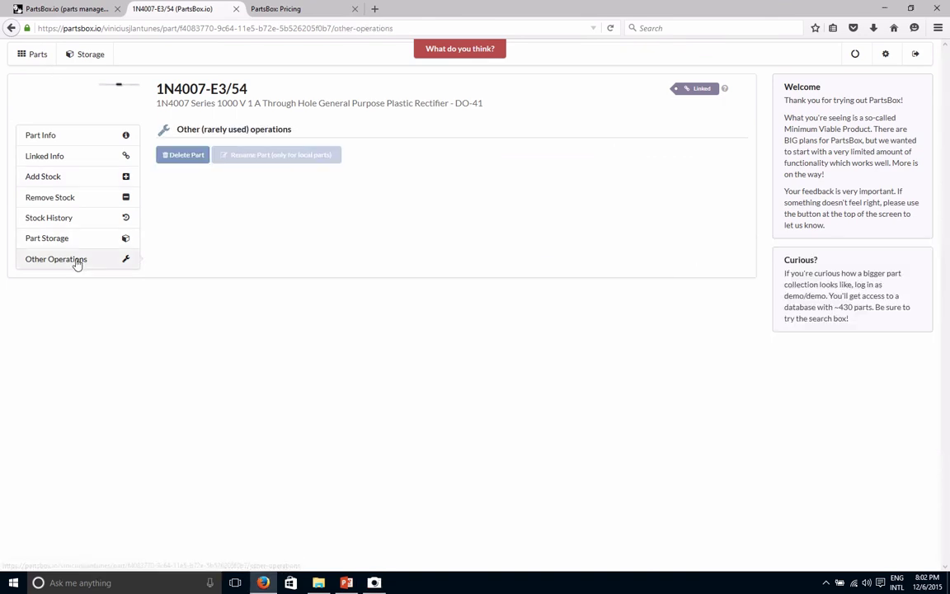
left_click(186, 156)
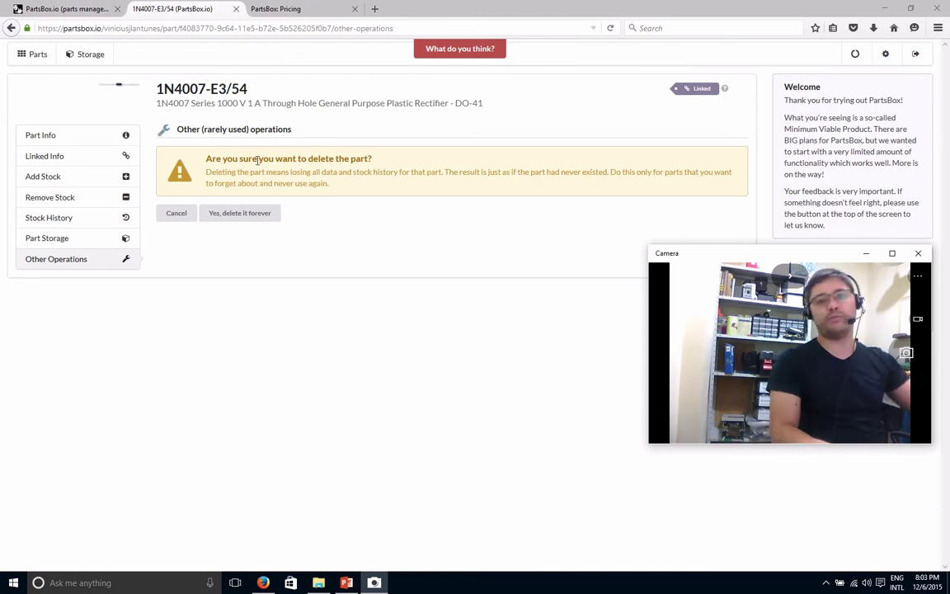
Step: Confirm permanent deletion of the 1N4007-E3/54 part
left_click(224, 215)
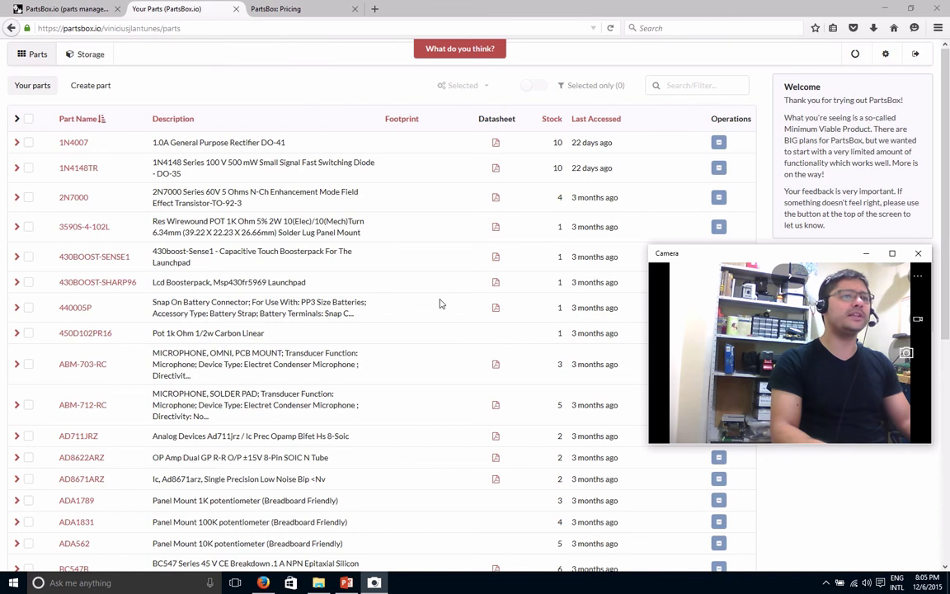
Step: Start a new part, bringing up the empty Create Part form with Linked part type
left_click(111, 89)
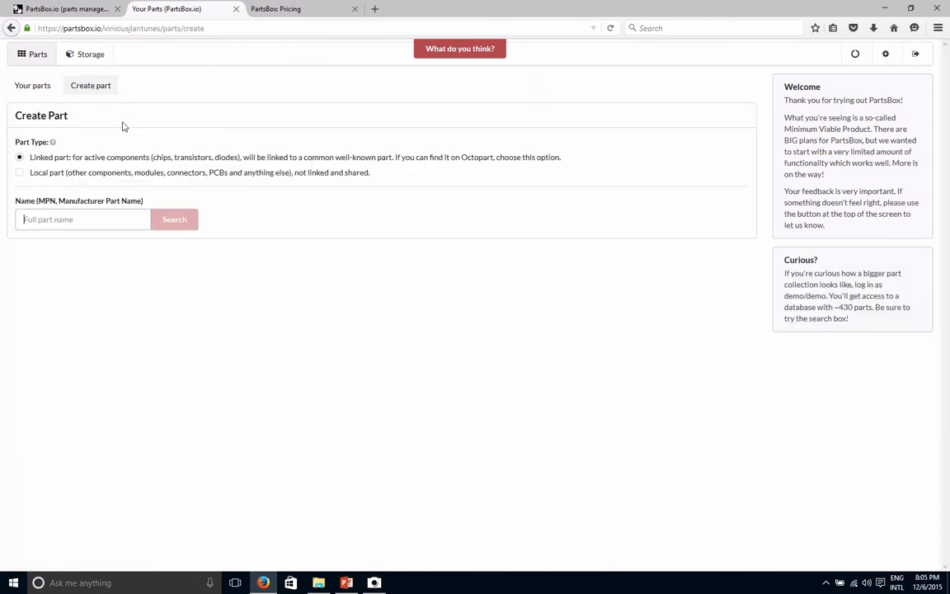
key("alt+Tab")
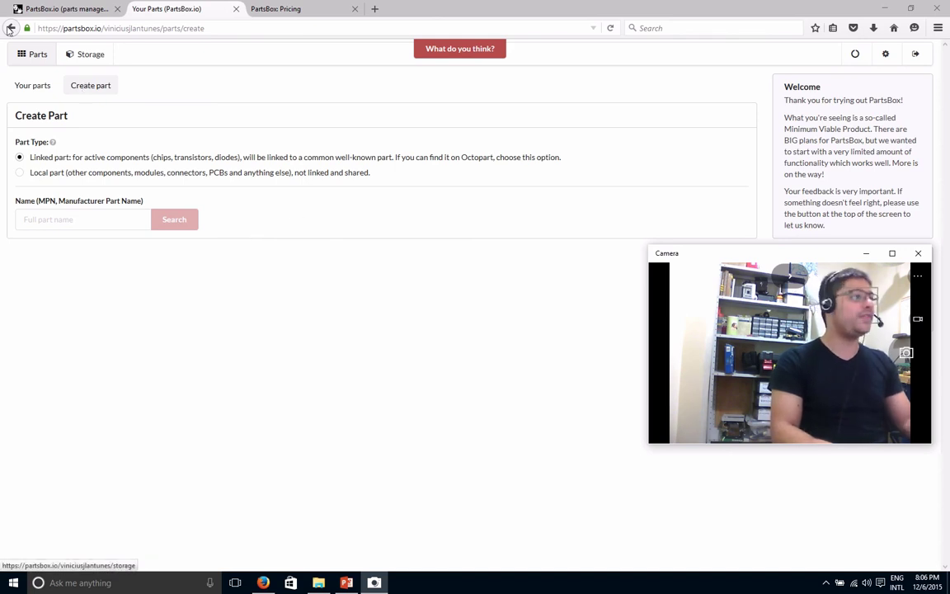
Step: Return to all parts and search 'fet' to show AD711JRZ, FQP30N06, IRF640NPBF and TL071CN
left_click(39, 71)
left_click(37, 66)
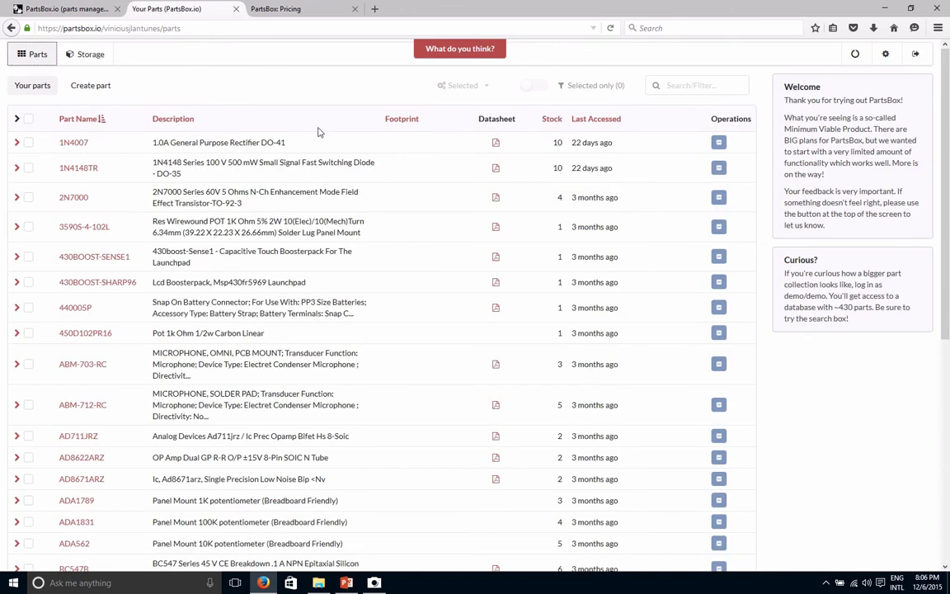
left_click(672, 84)
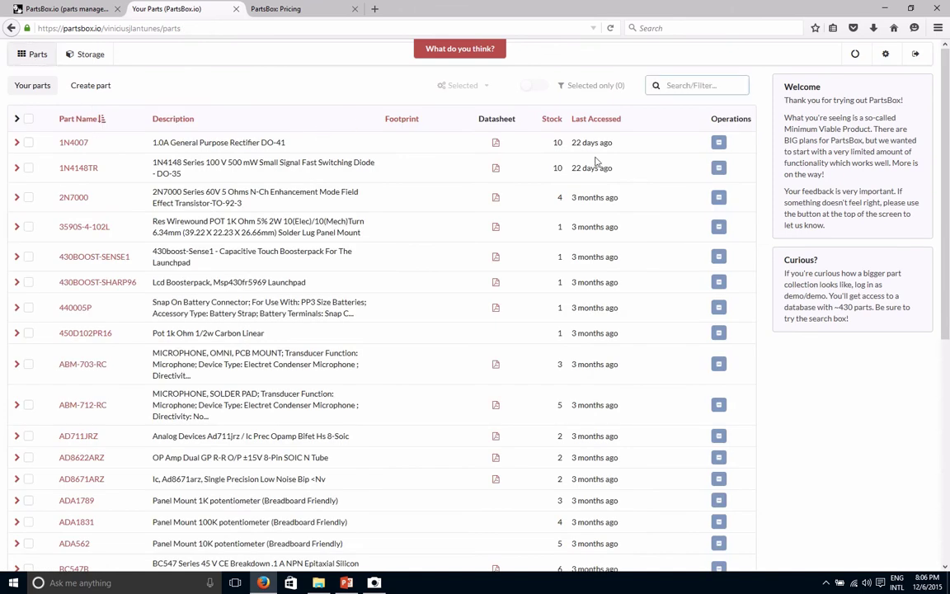
type("fet")
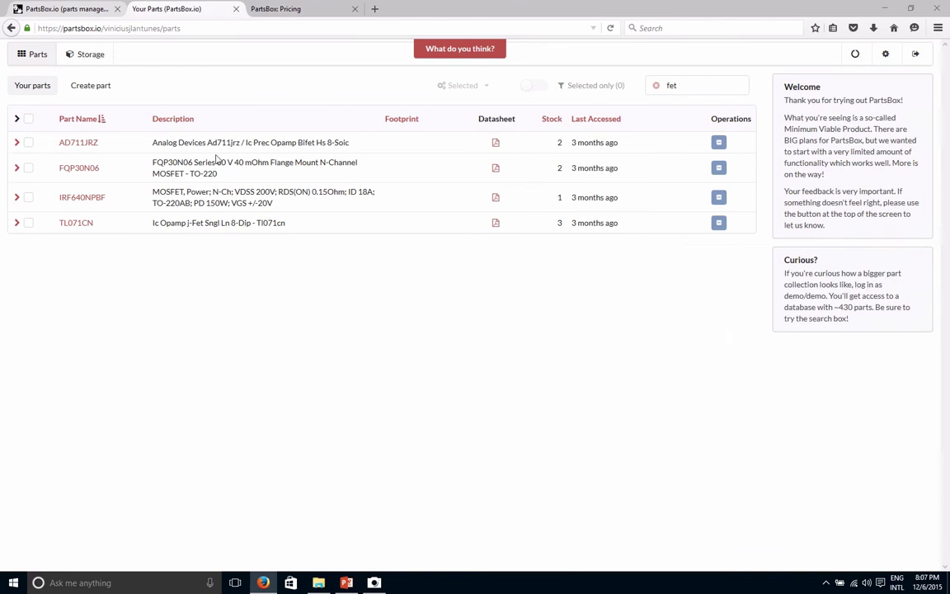
Step: Switch to the EEVblog PartsBox.io thread and scroll down to Reply #1 and Reply #2
left_click(33, 14)
scroll(189, 249, "up", 5)
scroll(190, 249, "down", 2)
mouse_move(195, 183)
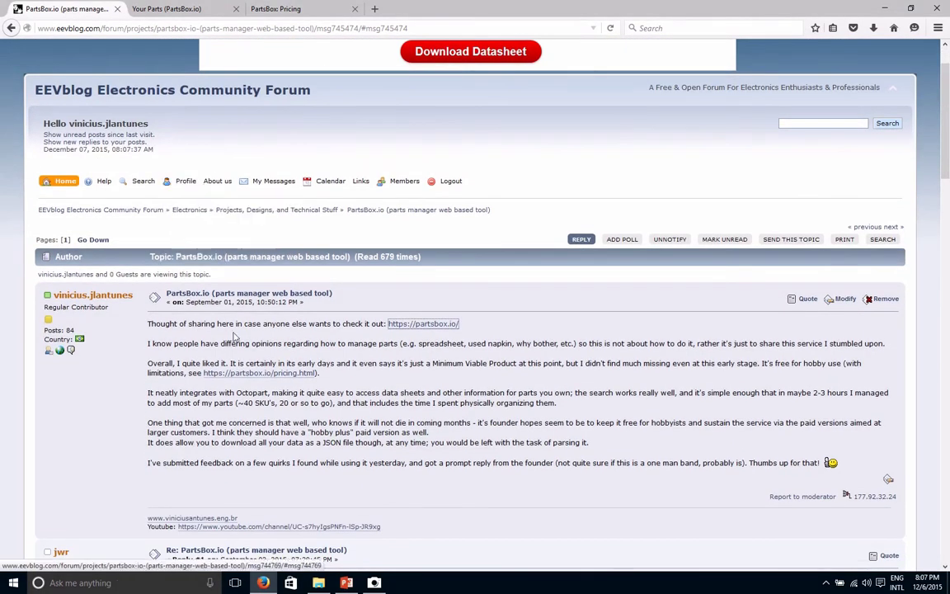
scroll(142, 357, "down", 10)
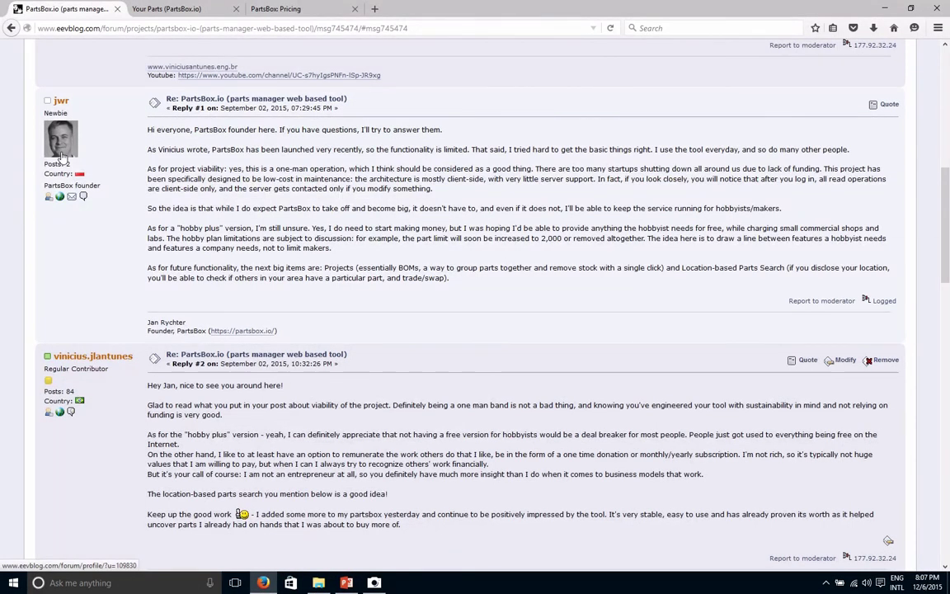
Step: Show the Camera app's live webcam preview over the EEVblog forum thread
key("alt+Tab")
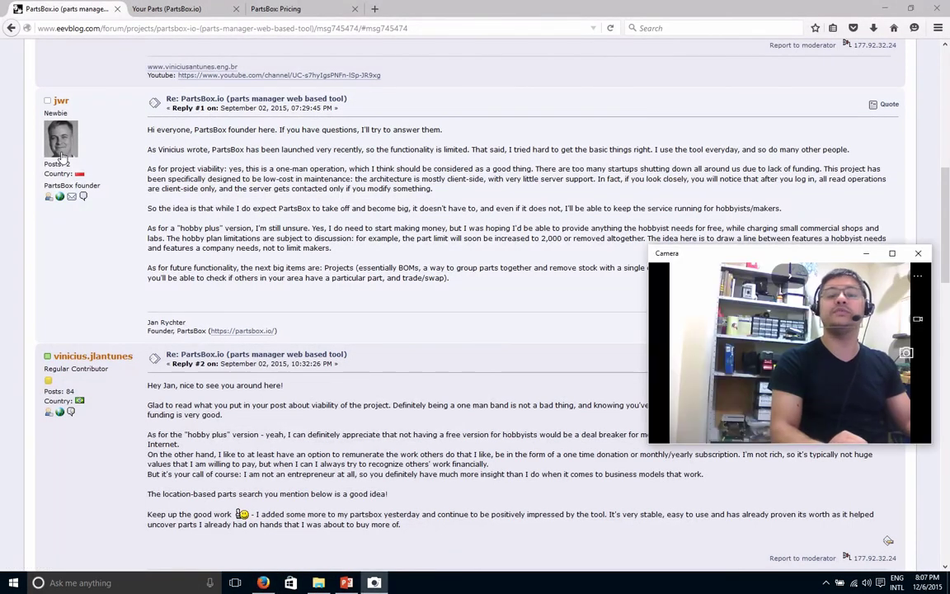